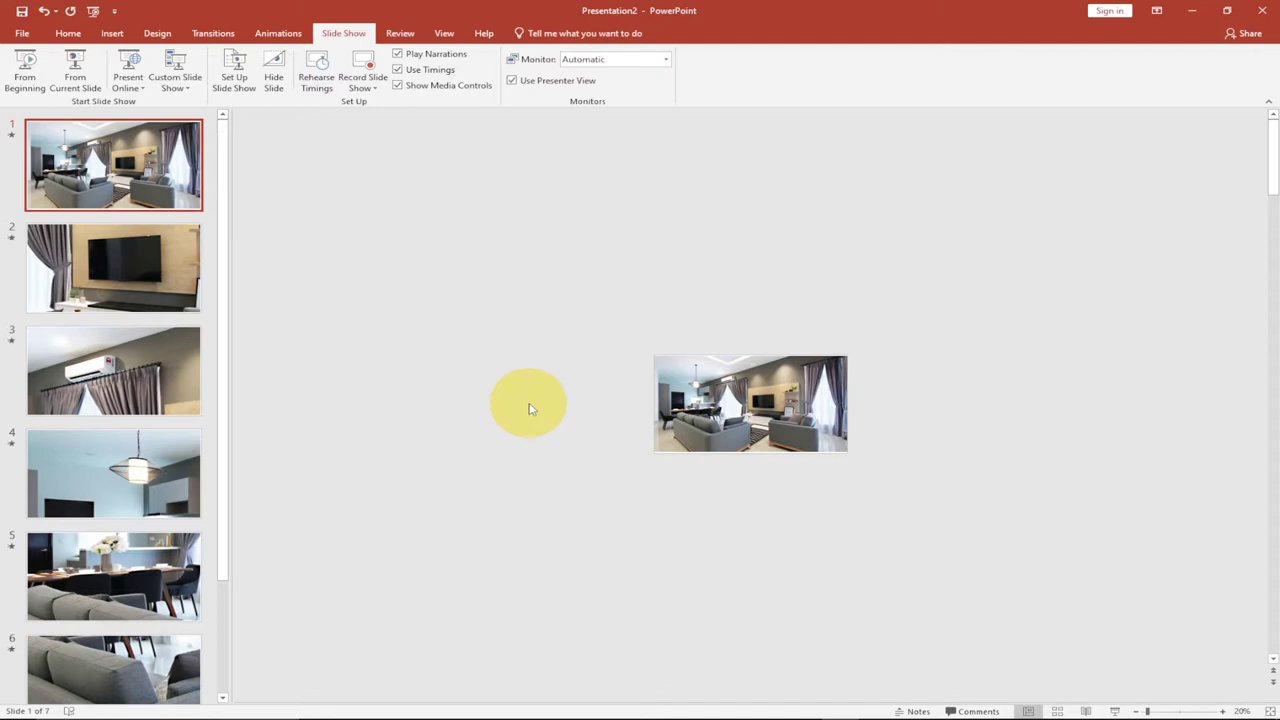
Play the slide show, then end it and return to slide 1.
left_click(25, 70)
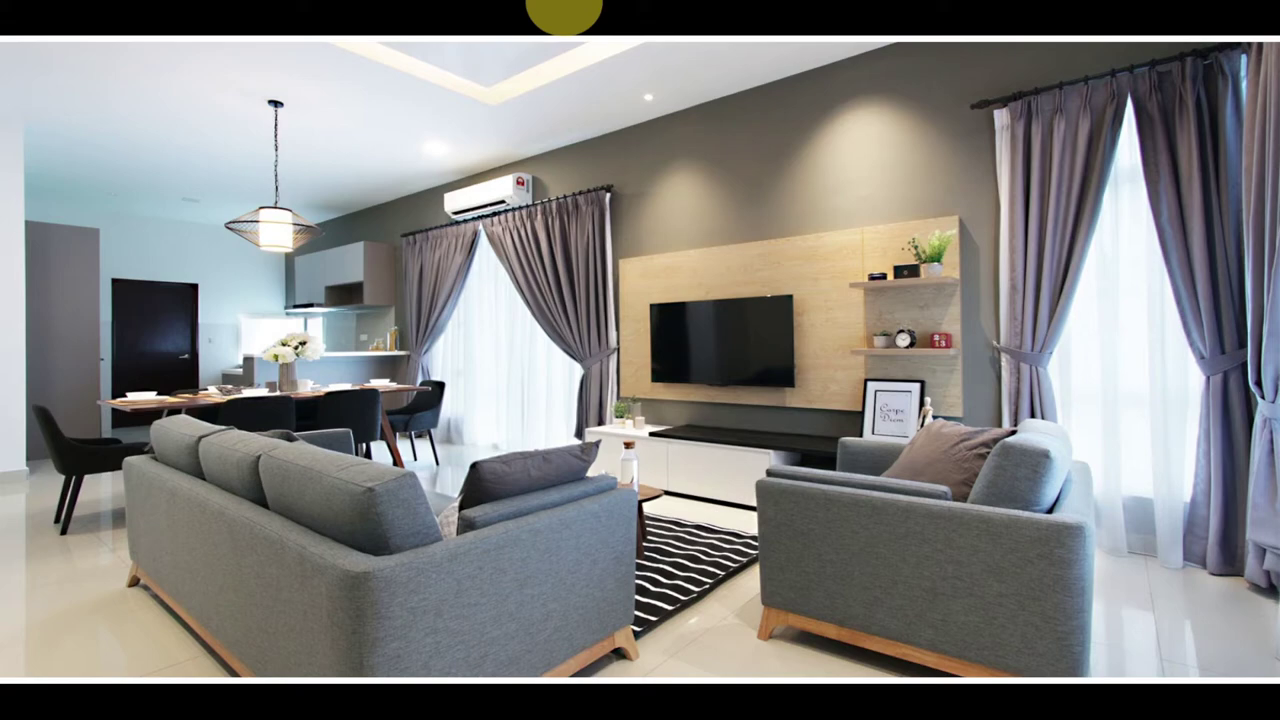
key("Escape")
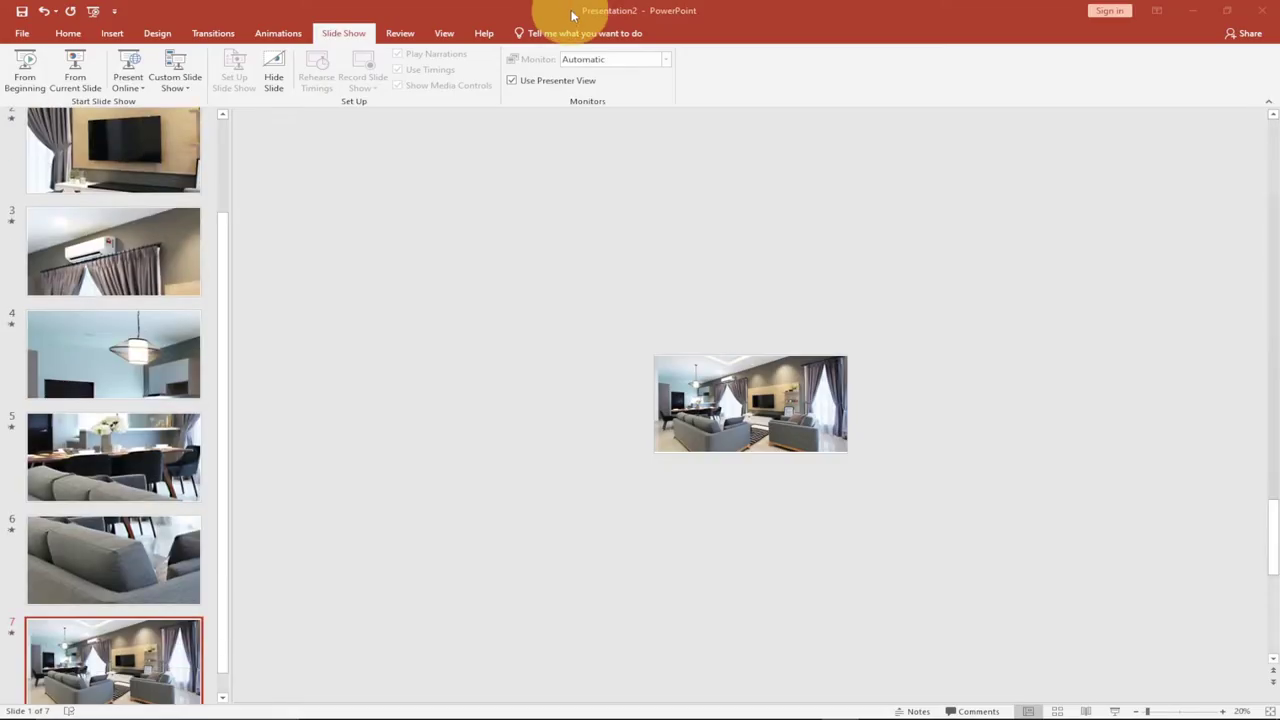
scroll(196, 234, "up", 3)
left_click(143, 176)
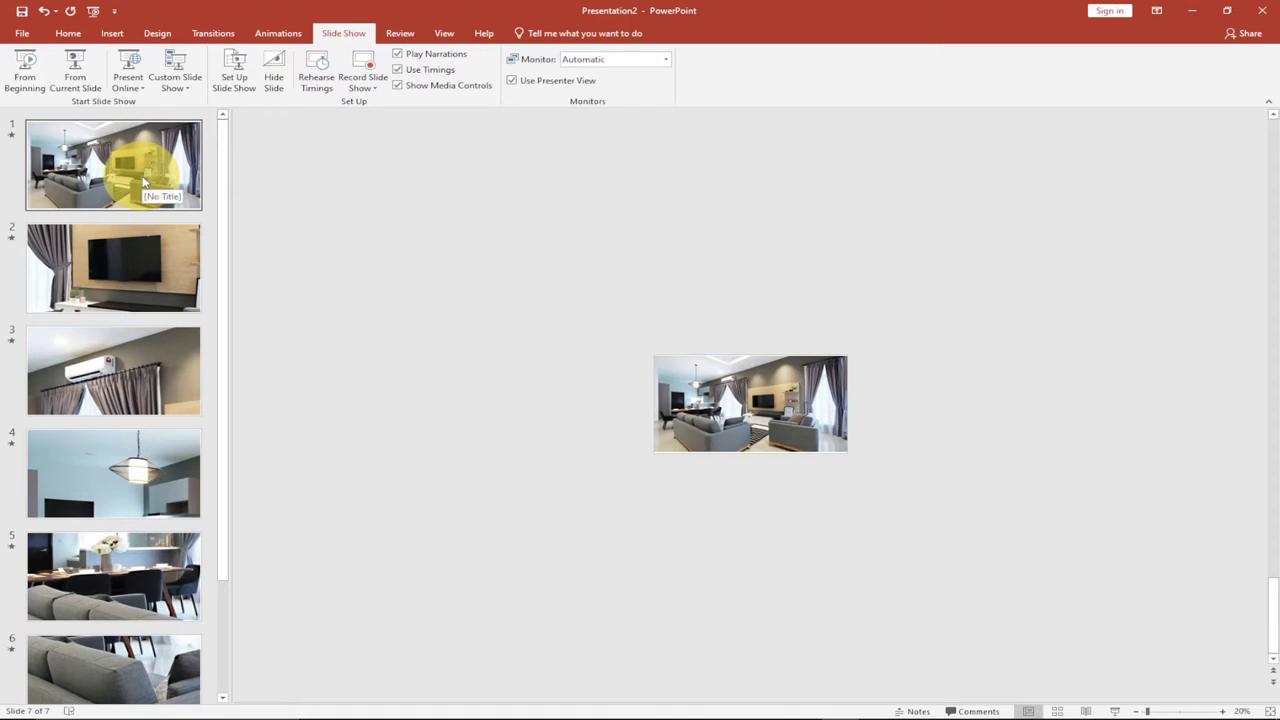
In Chrome, filter the Google Images results to Large size, then return to PowerPoint.
mouse_move(749, 706)
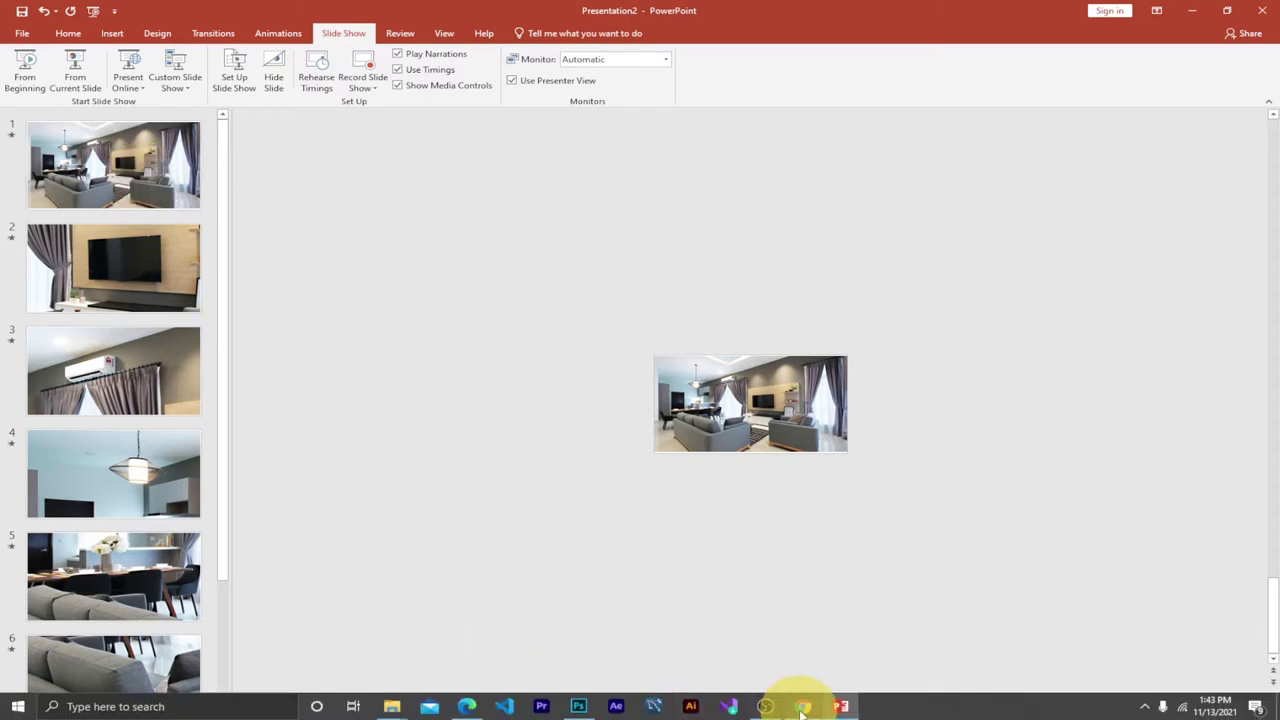
left_click(803, 706)
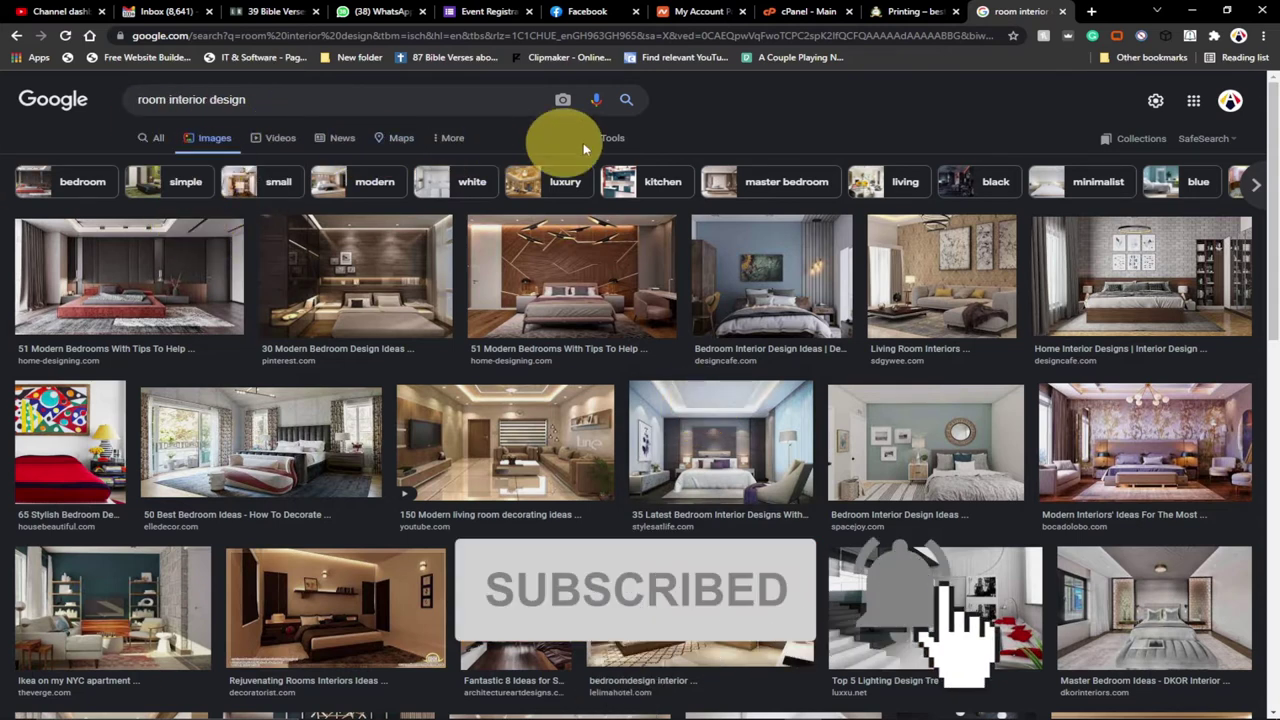
left_click(614, 138)
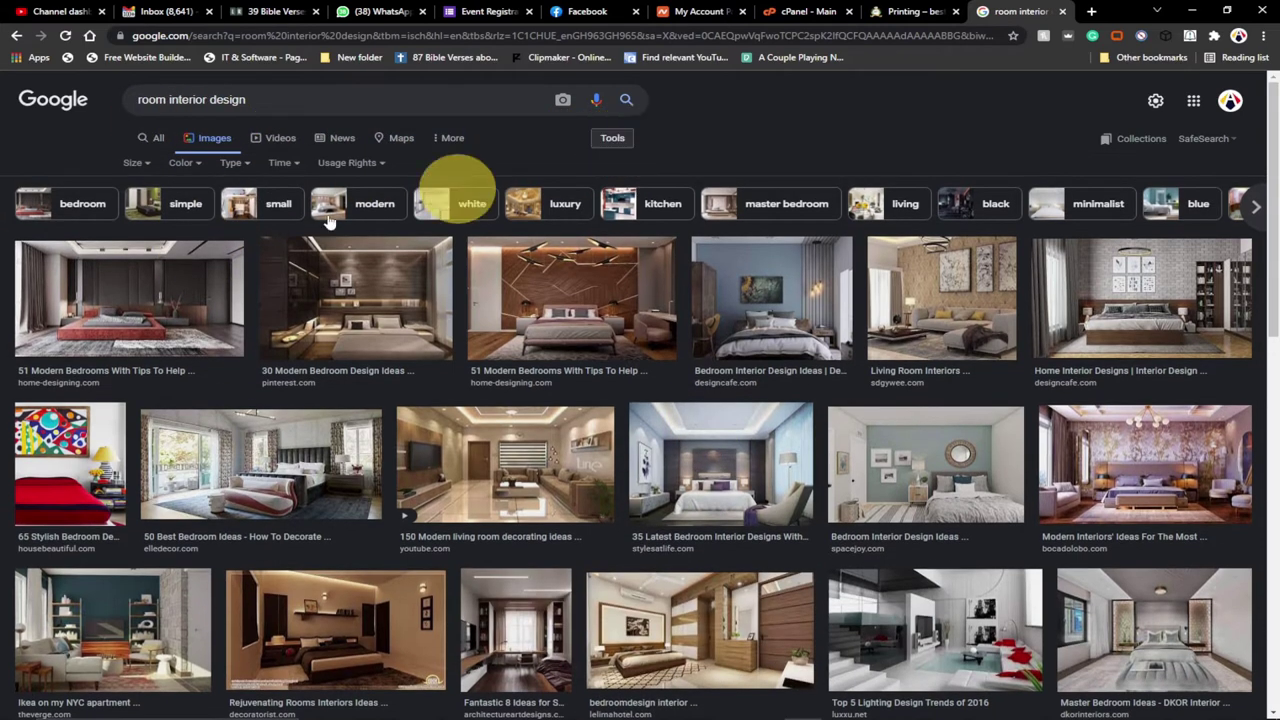
left_click(138, 164)
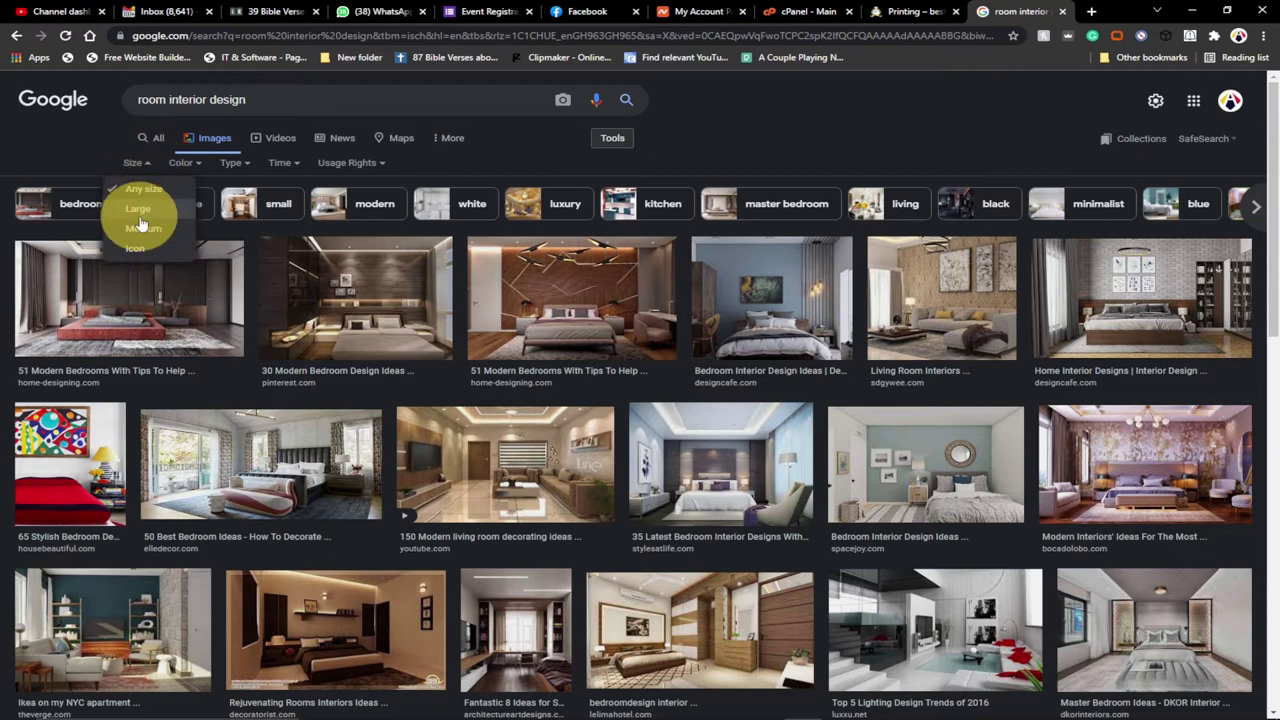
left_click(140, 209)
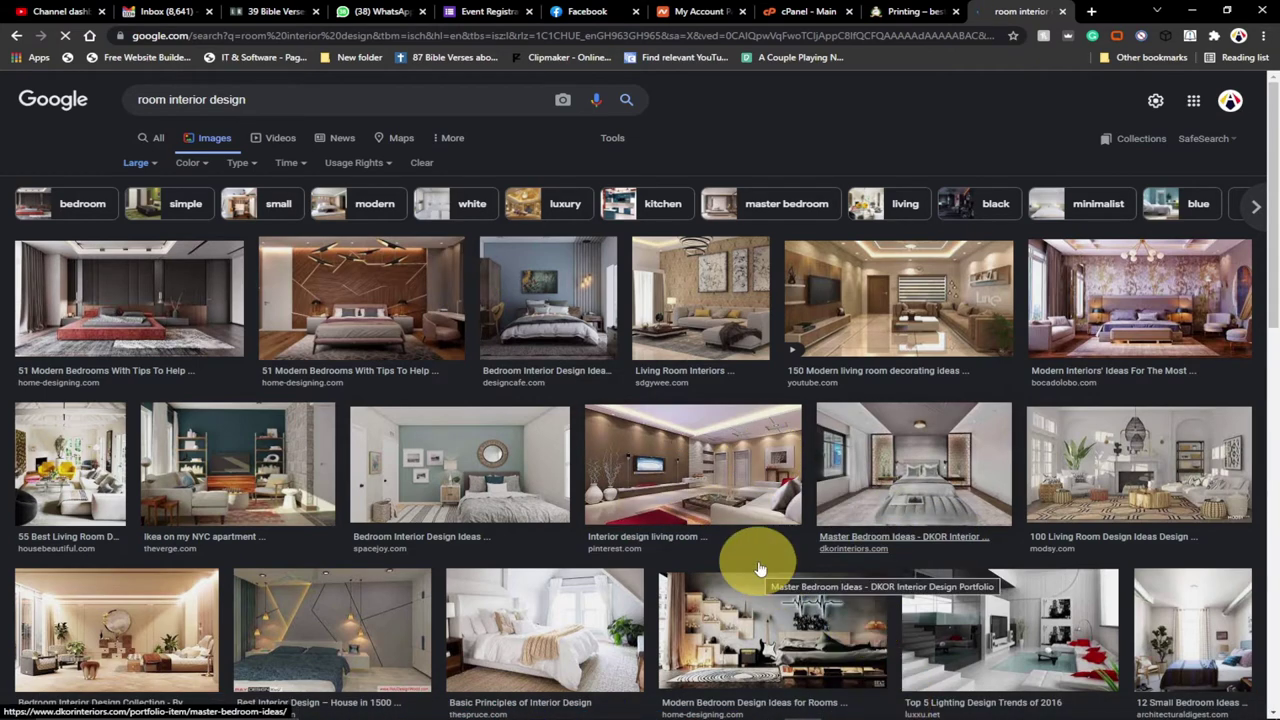
mouse_move(808, 712)
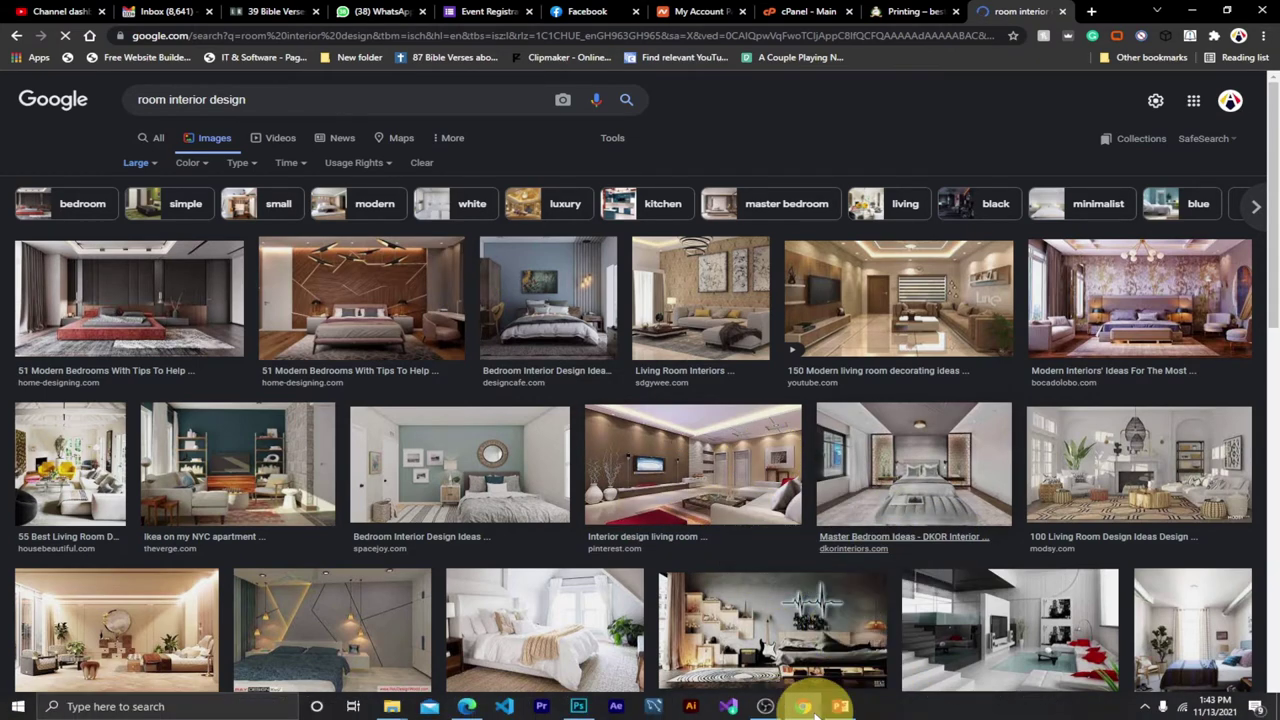
left_click(838, 706)
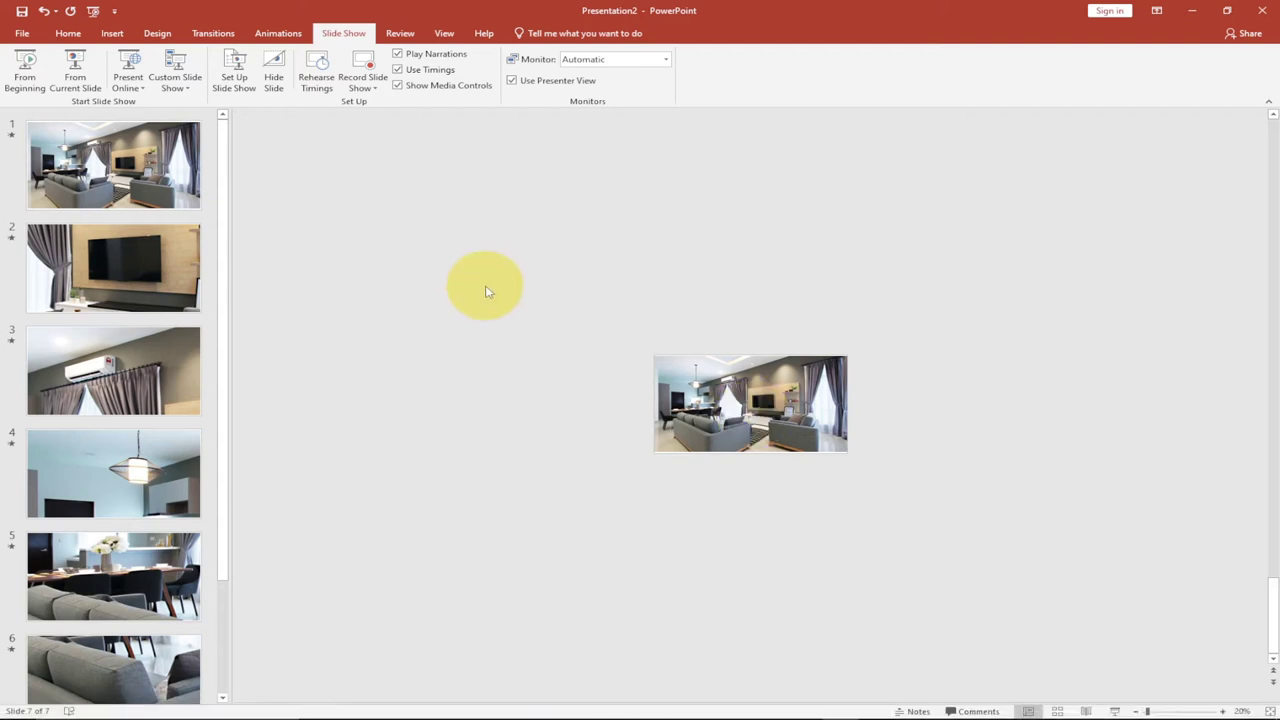
Create a new blank presentation, Presentation3, from File > New.
scroll(251, 266, "up", 2)
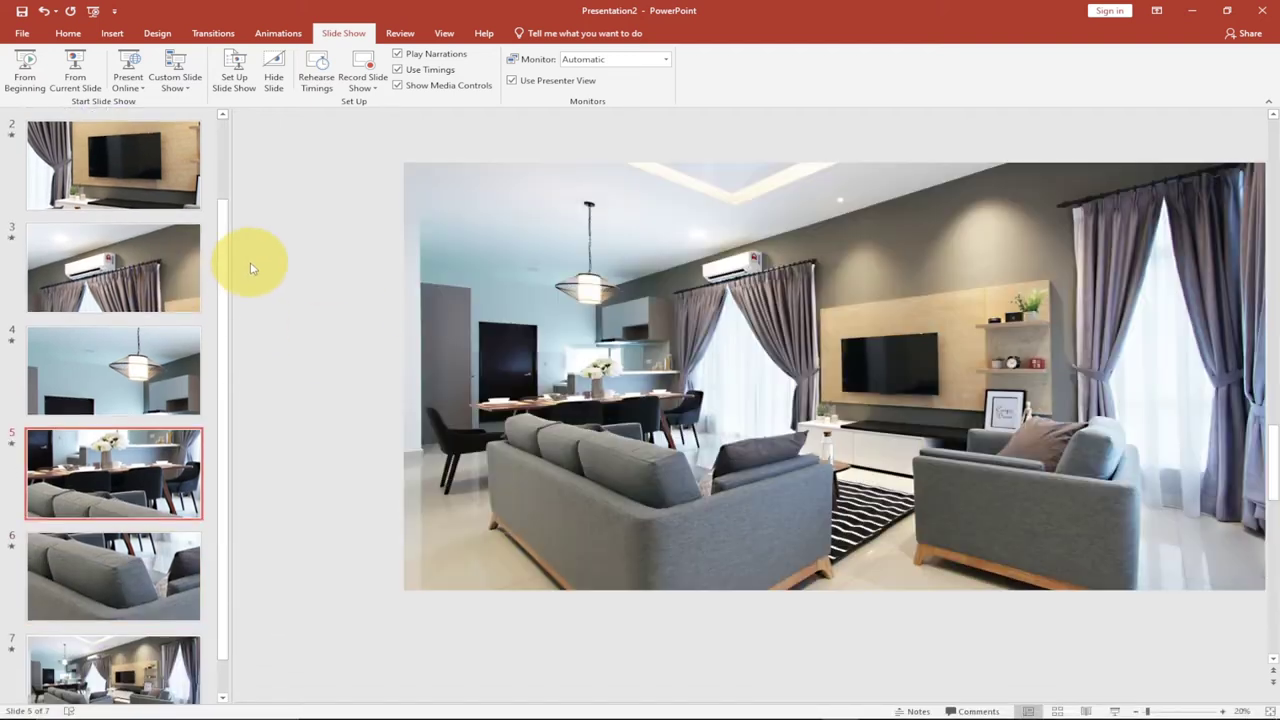
key("Up")
key("Up")
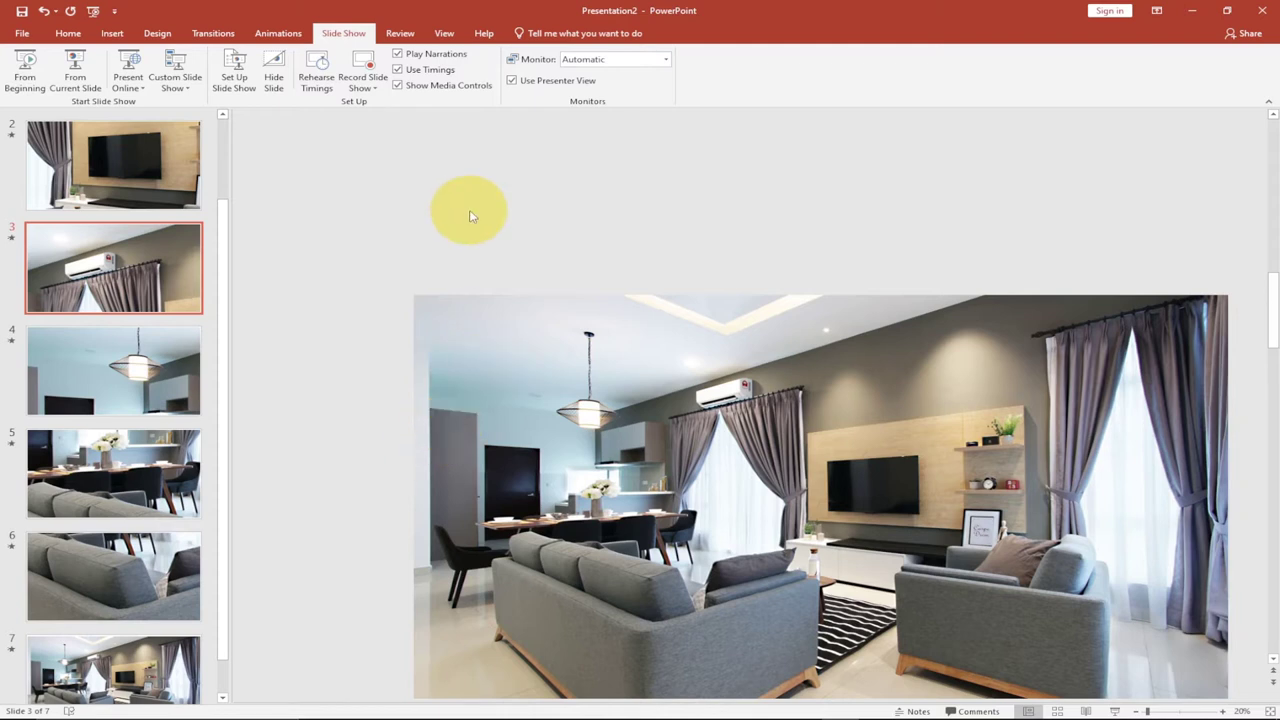
left_click(28, 38)
left_click(41, 92)
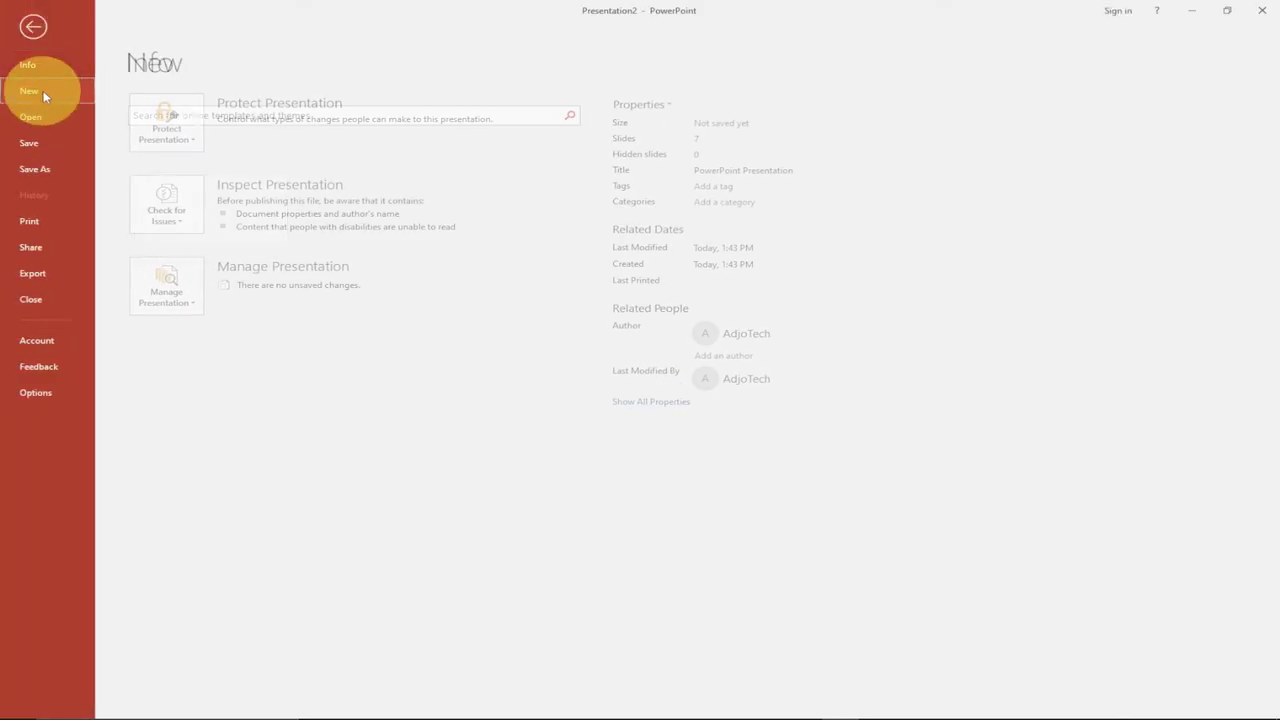
left_click(221, 216)
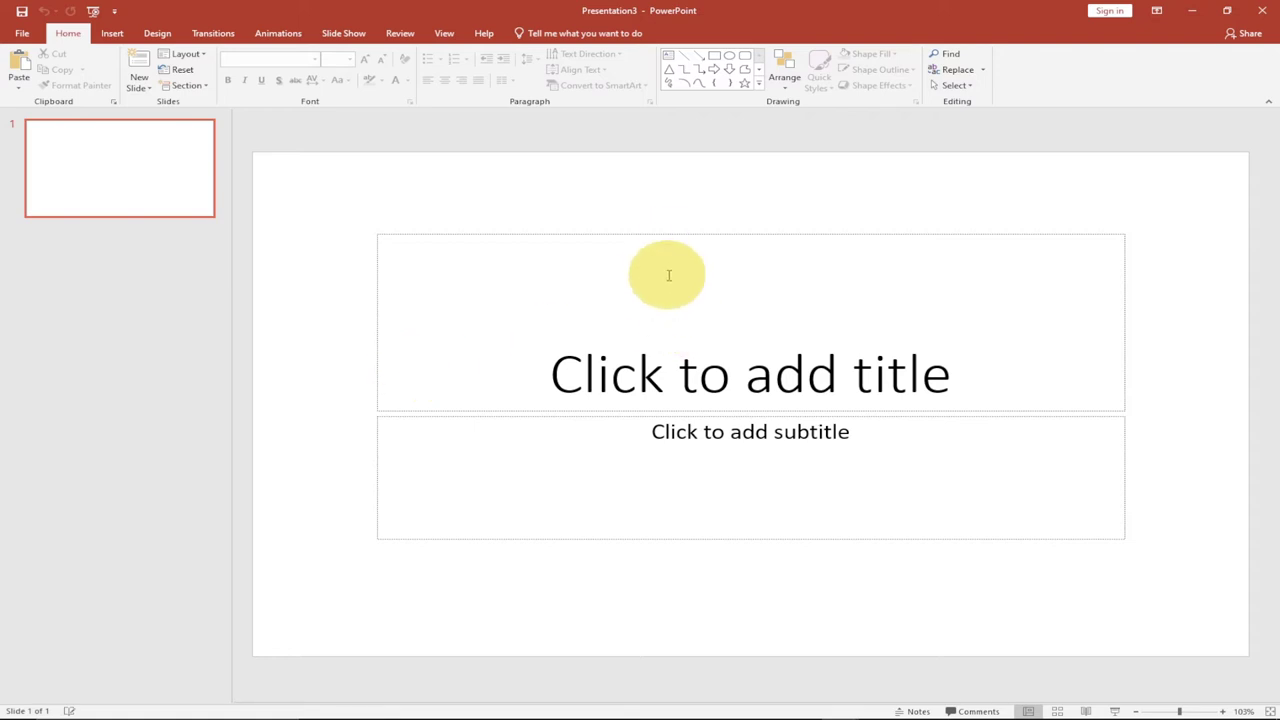
Delete the title and subtitle placeholders from the first slide.
left_click(696, 236)
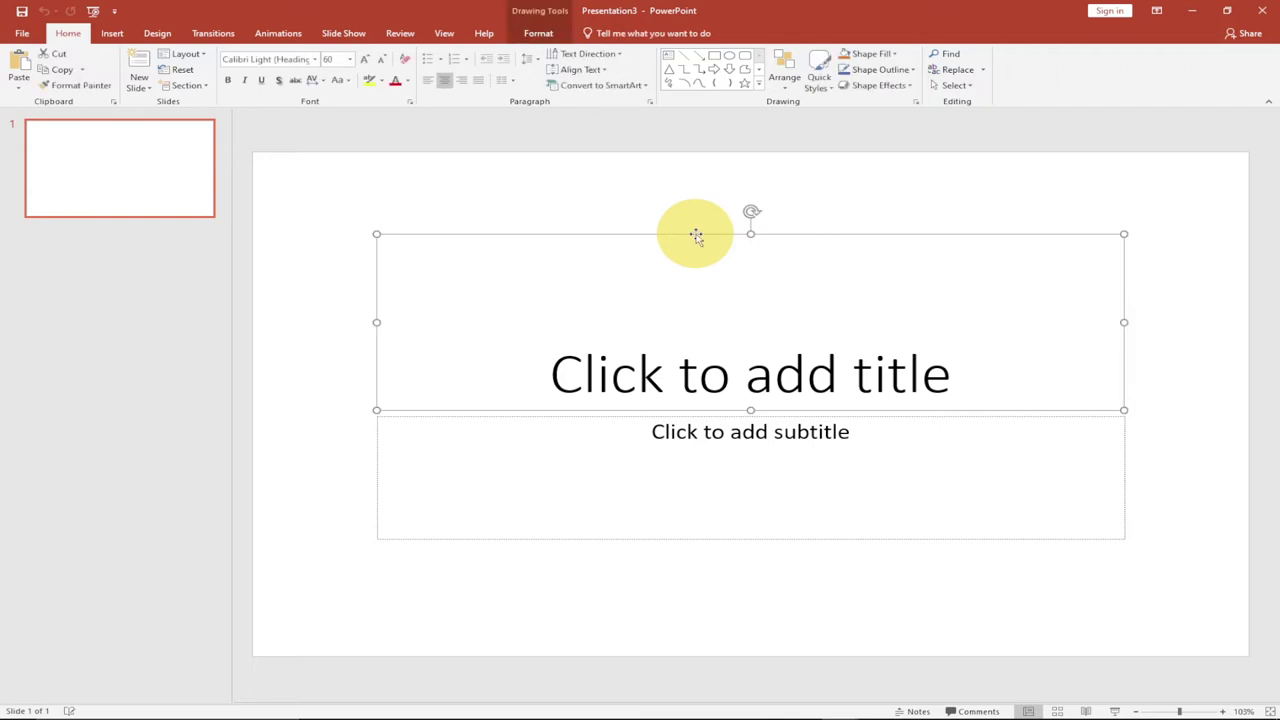
key("Delete")
left_click(675, 418)
key("Delete")
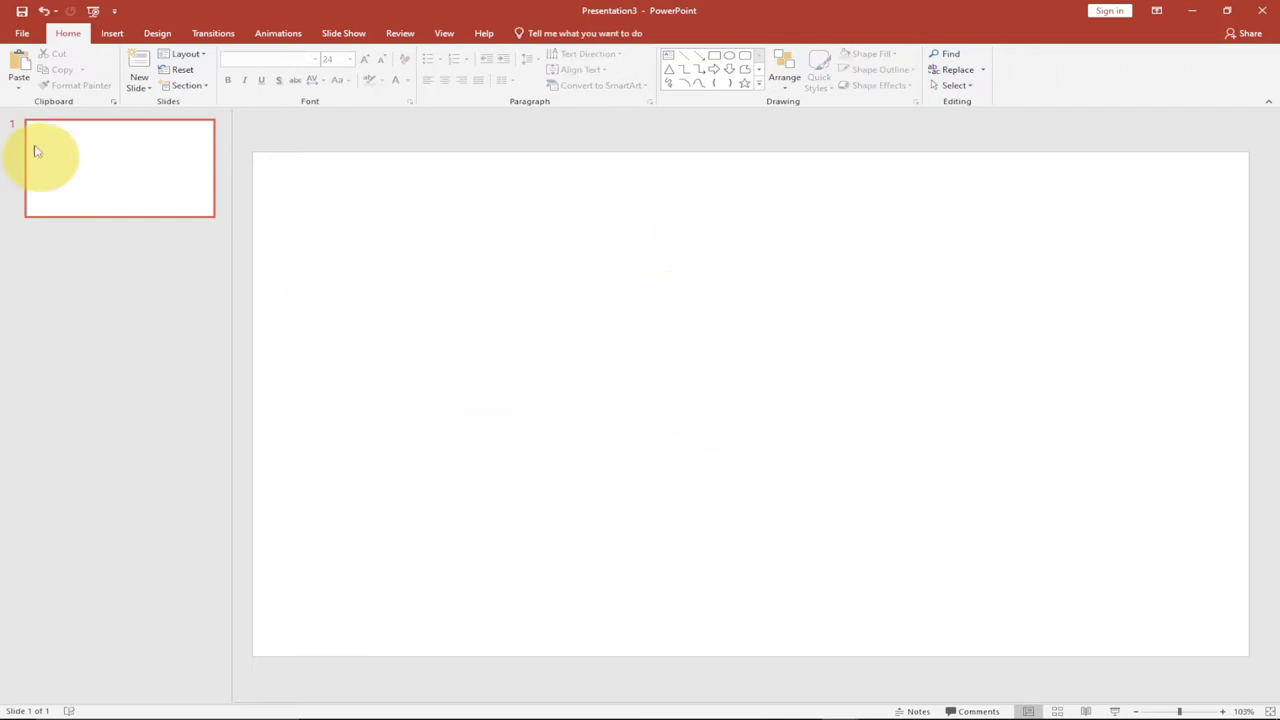
Insert the 'for present' living-room photo from the Desktop onto slide 1.
left_click(109, 188)
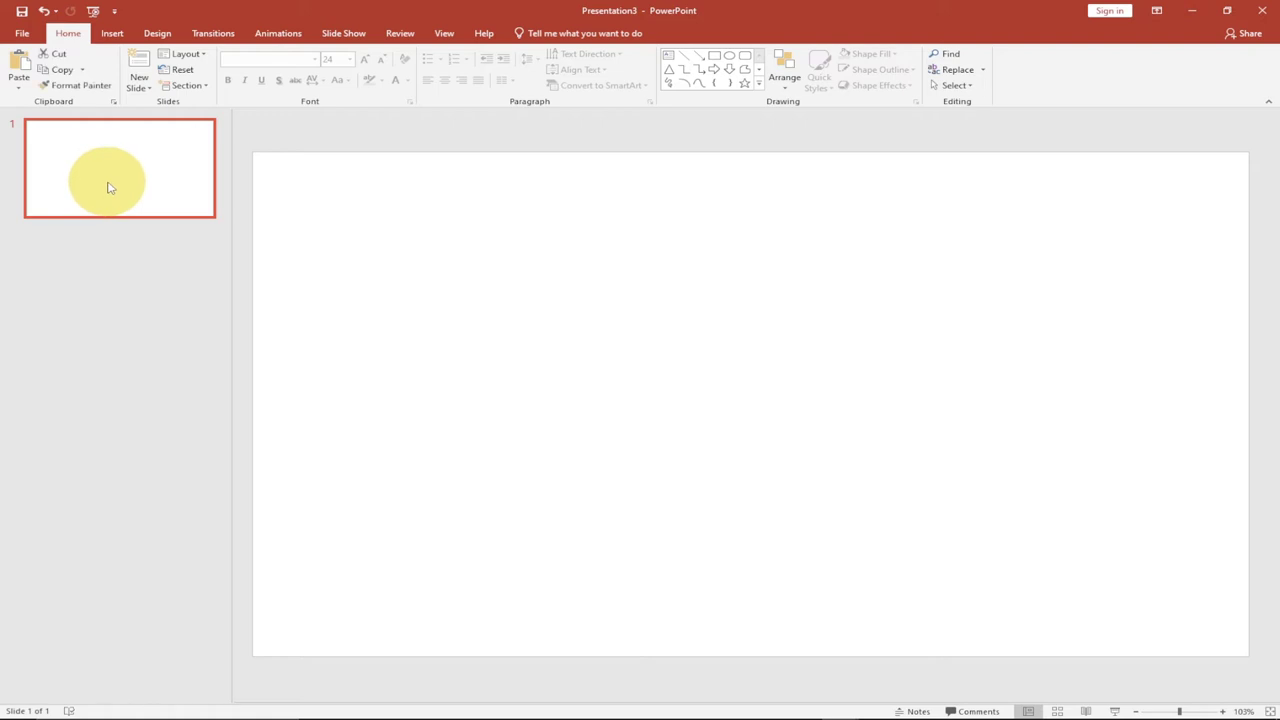
left_click(111, 33)
left_click(106, 88)
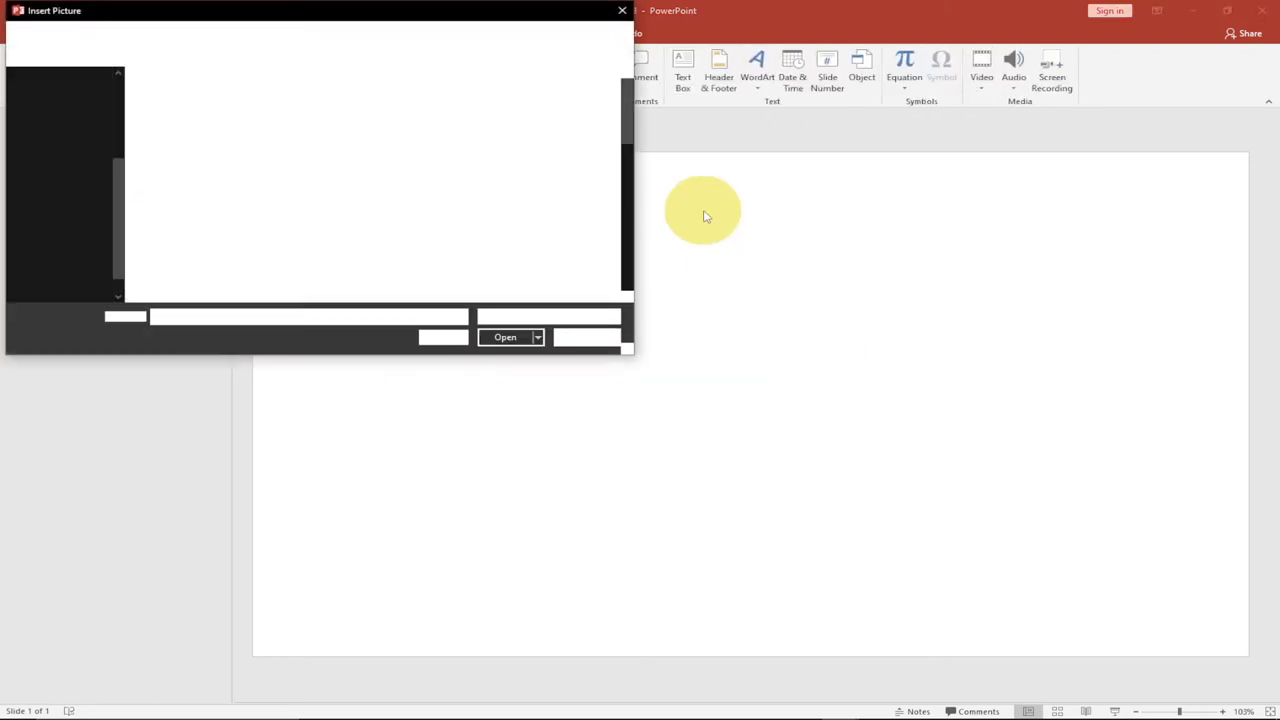
left_click_drag(626, 103, 615, 255)
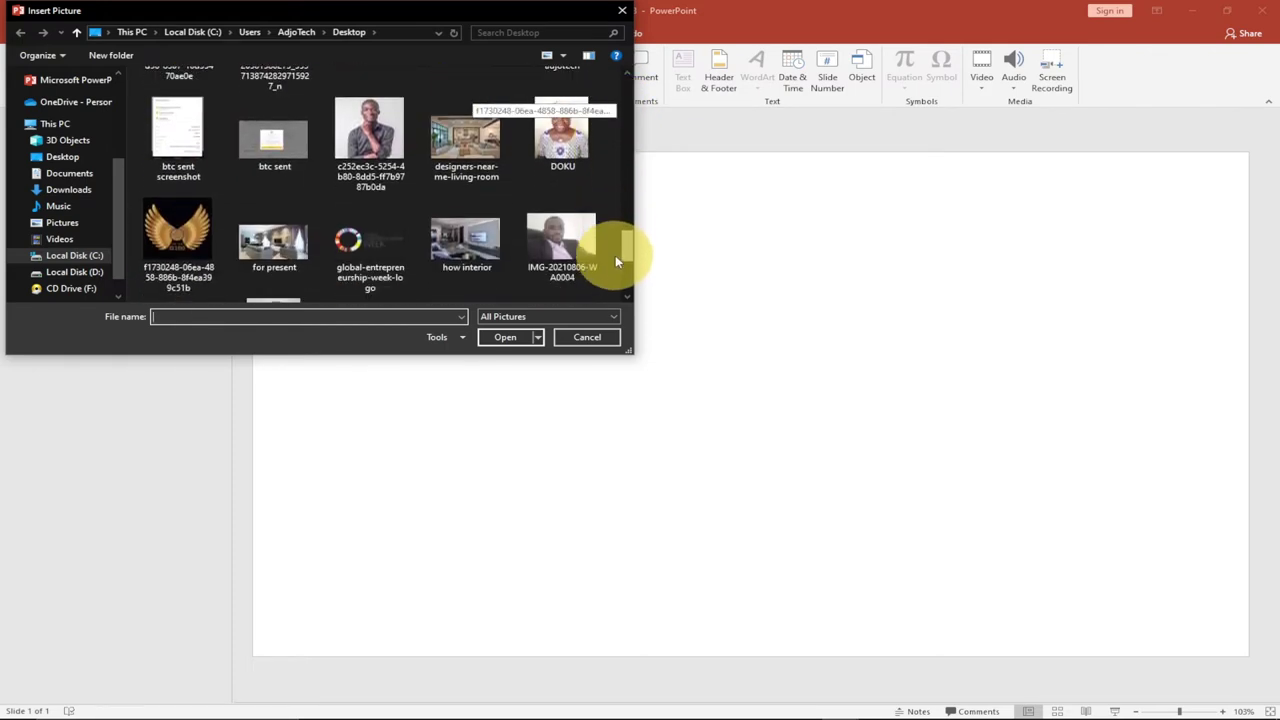
double_click(293, 237)
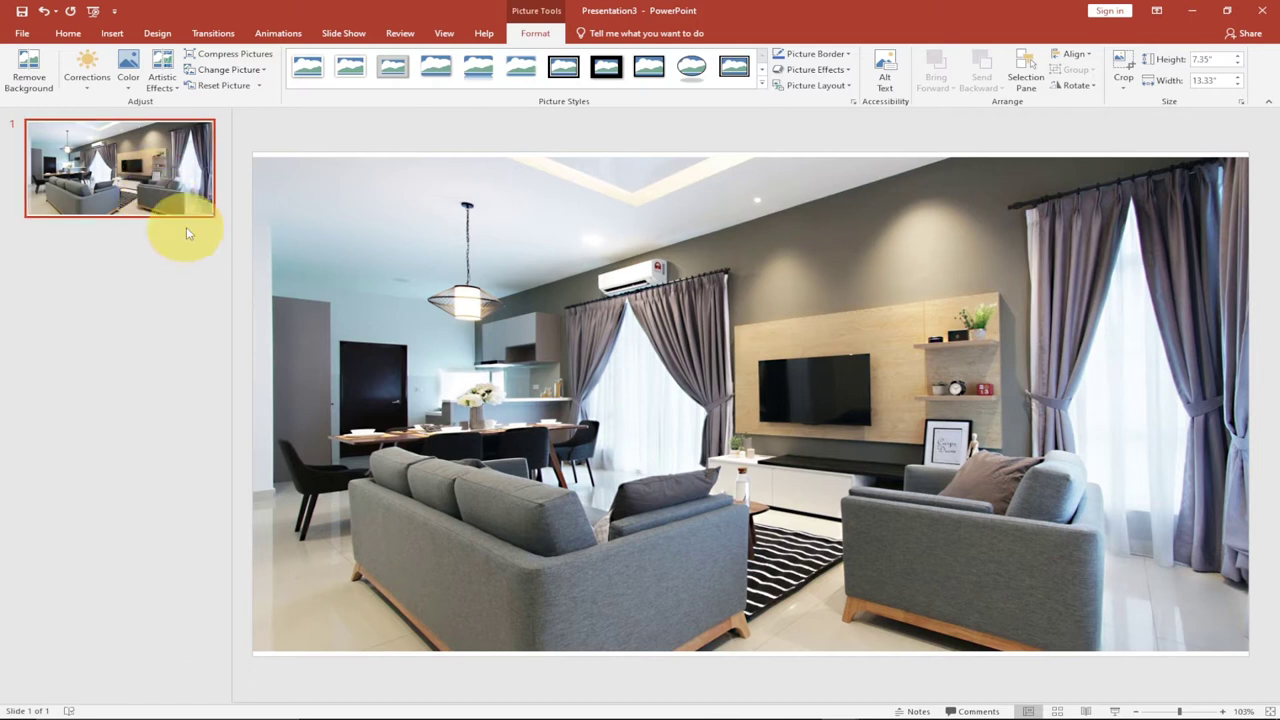
Duplicate slide 1 as slide 2 and zoom the view out to 40%.
right_click(173, 199)
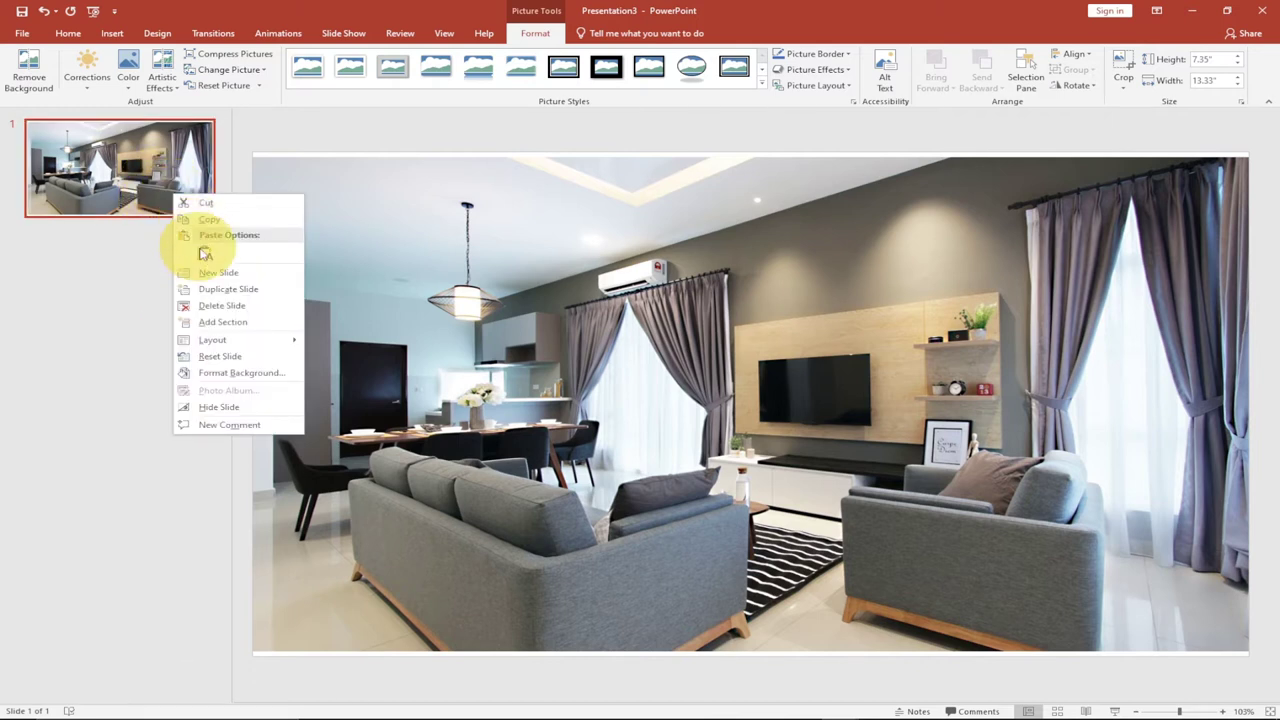
left_click(215, 290)
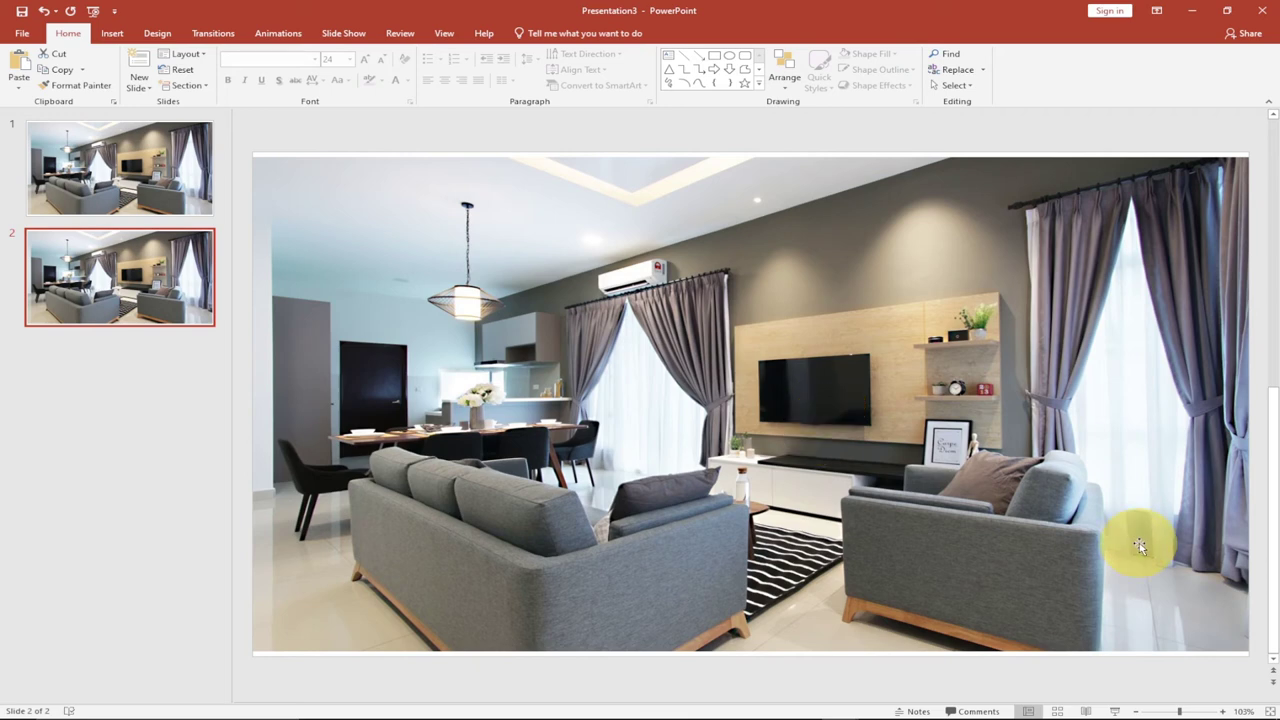
left_click(1138, 711)
left_click(1138, 711)
left_click(1138, 711)
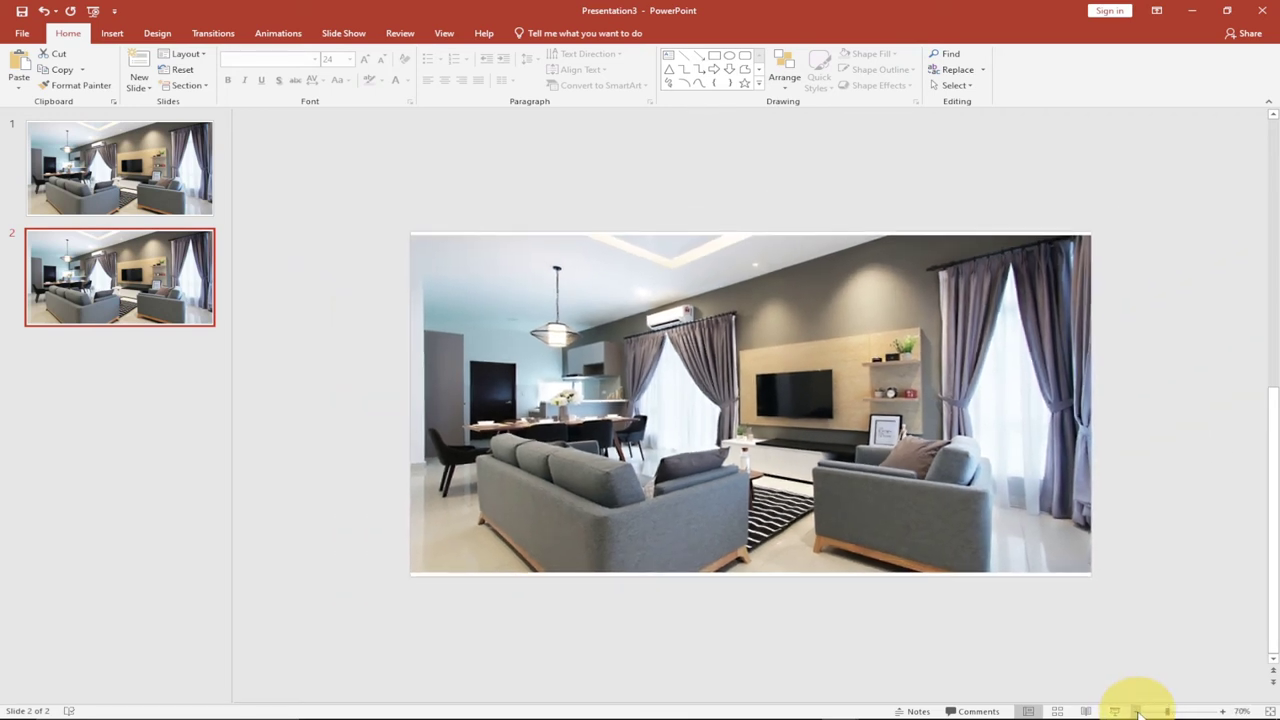
left_click(1138, 711)
left_click(1138, 711)
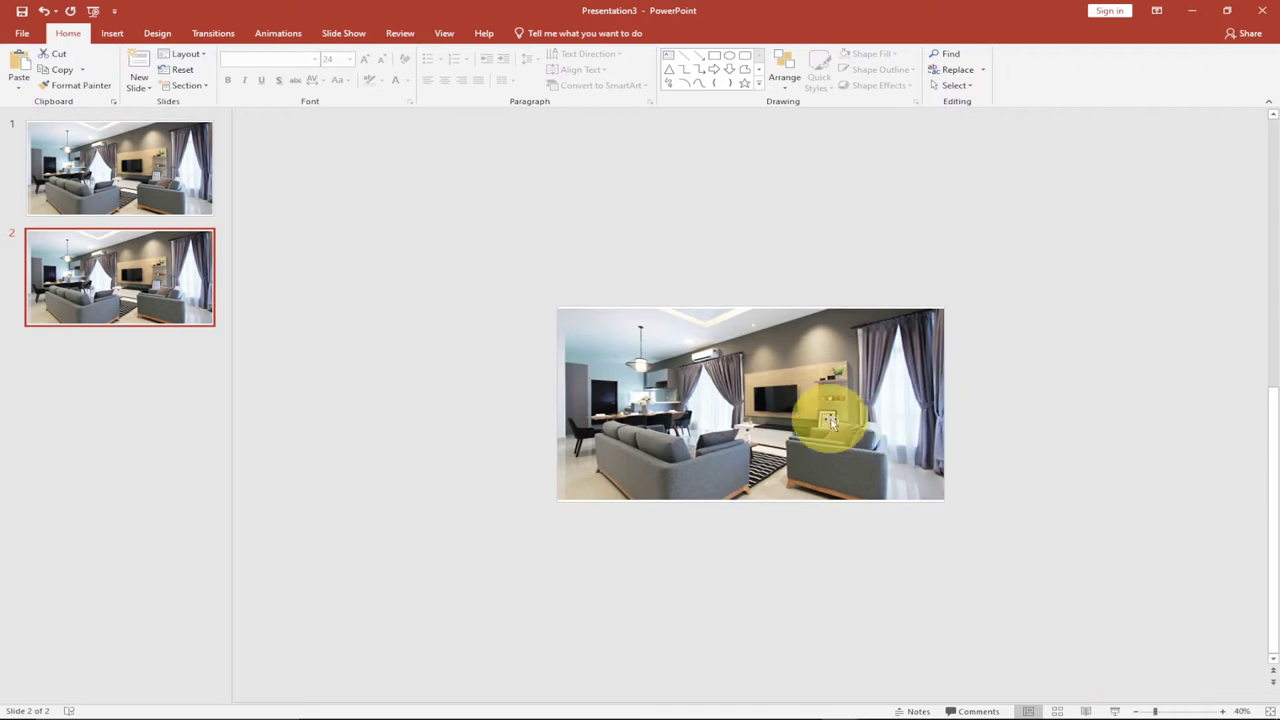
Enlarge the photo on slide 2 past the slide edges to frame the TV wall.
left_click(860, 444)
left_click_drag(944, 500, 1172, 608)
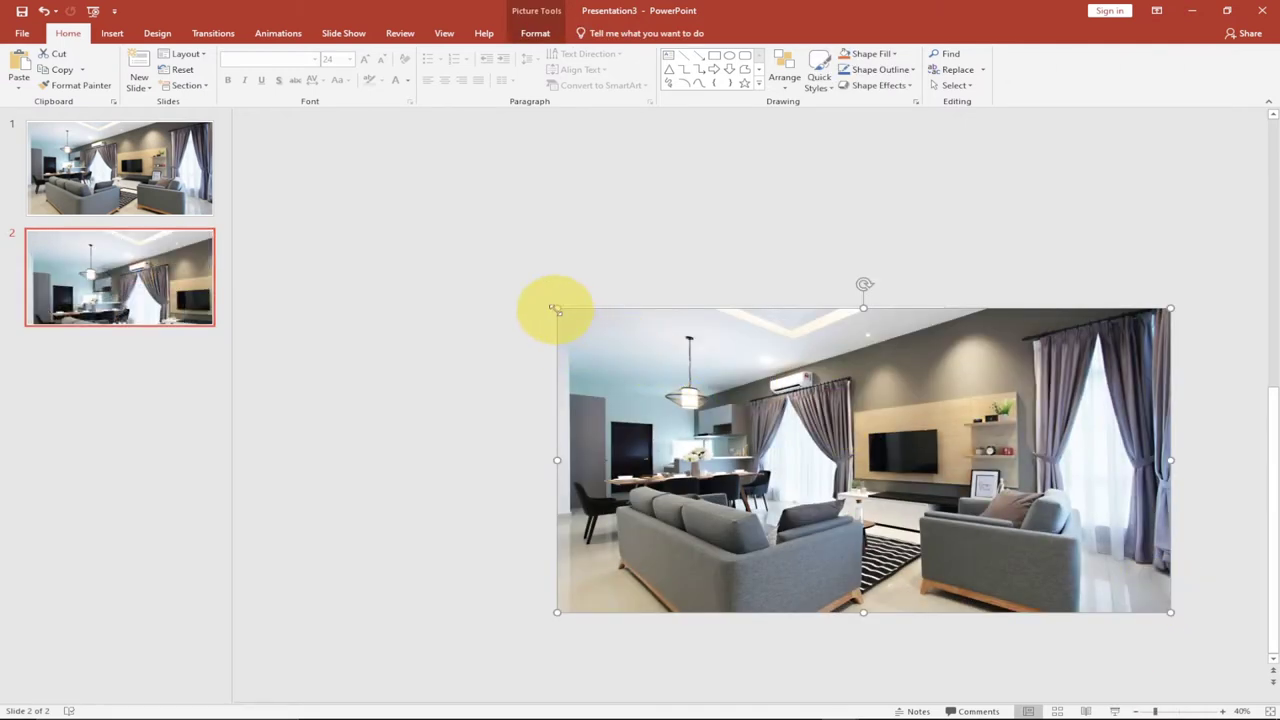
left_click_drag(512, 248, 466, 201)
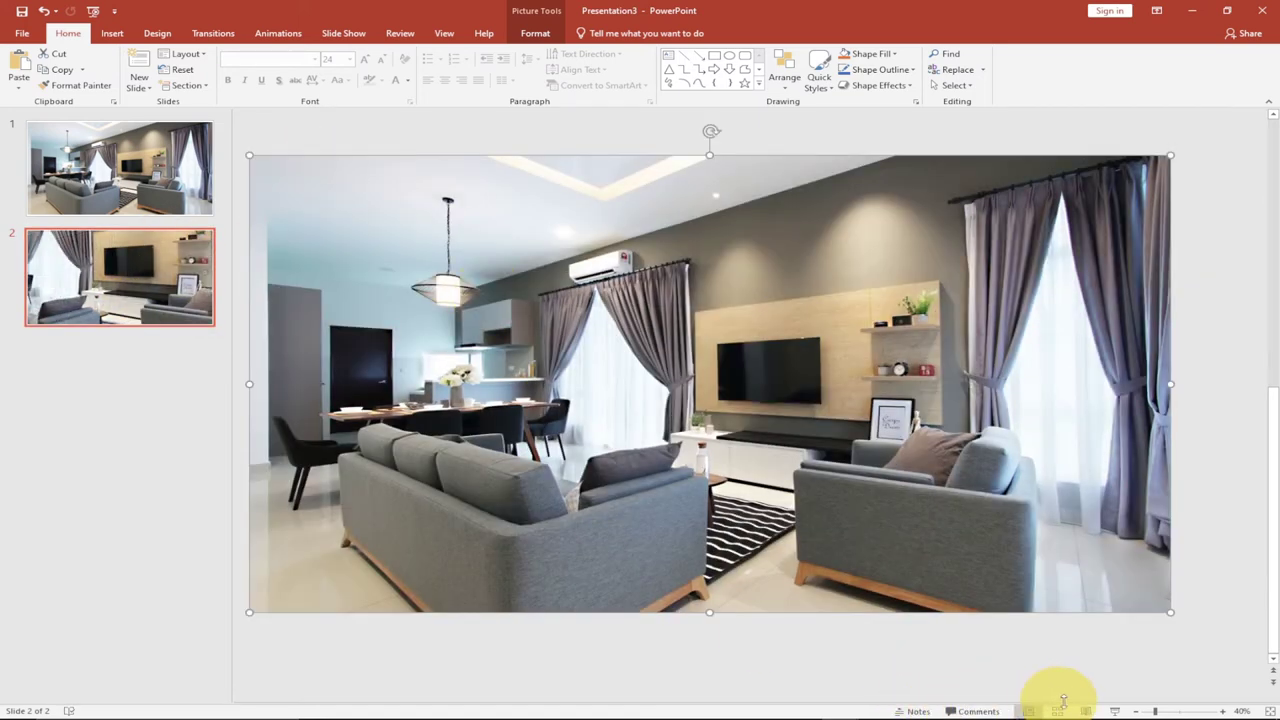
left_click(1133, 711)
left_click(1133, 711)
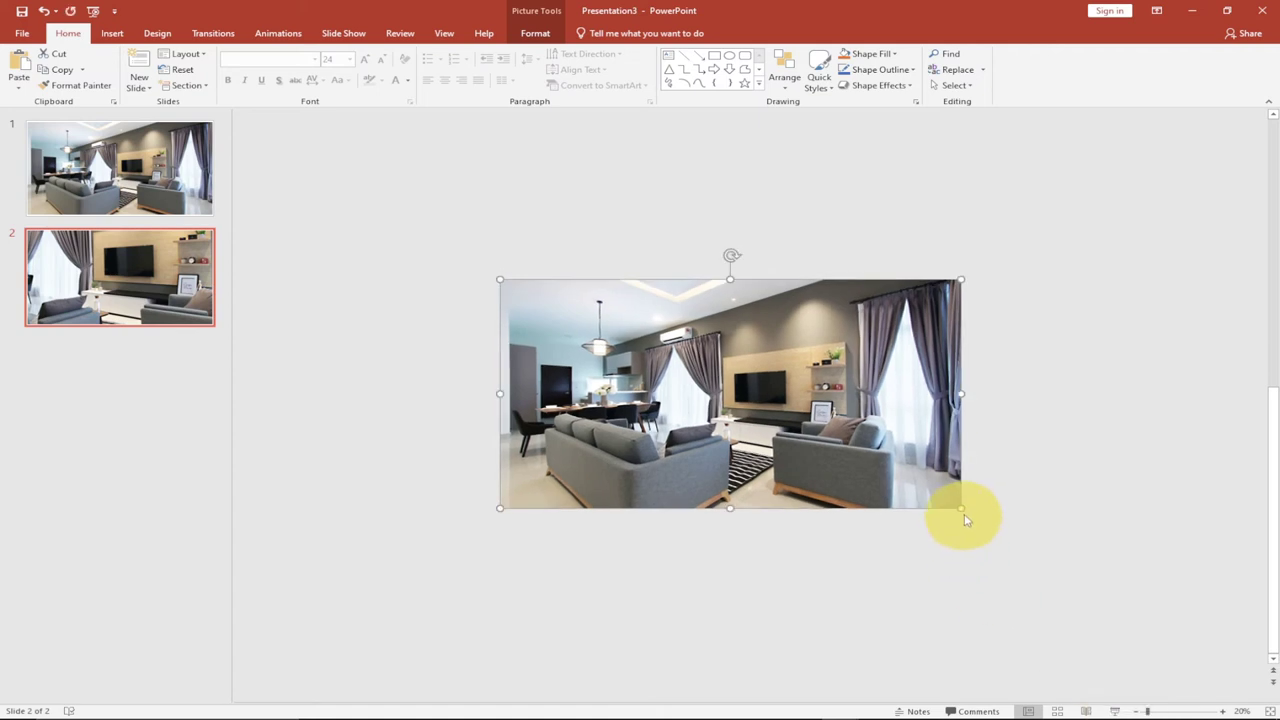
left_click_drag(960, 508, 1075, 571)
left_click_drag(946, 539, 855, 514)
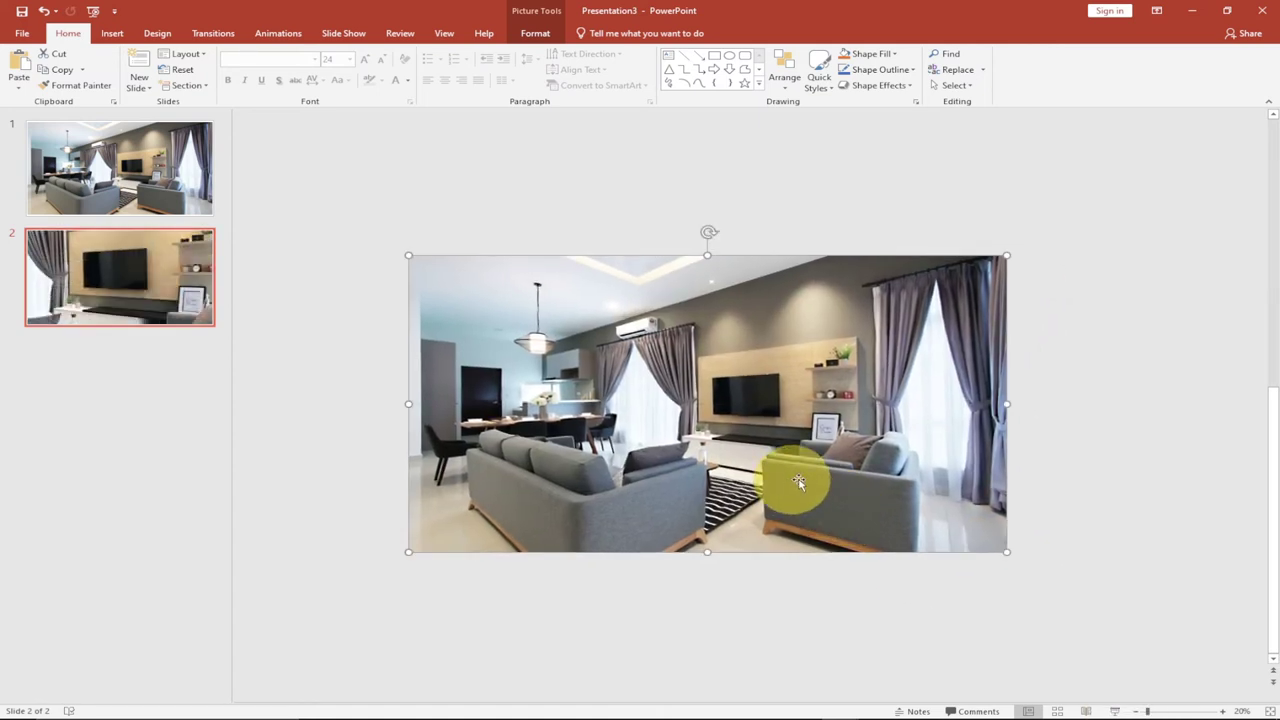
left_click_drag(1006, 551, 1060, 578)
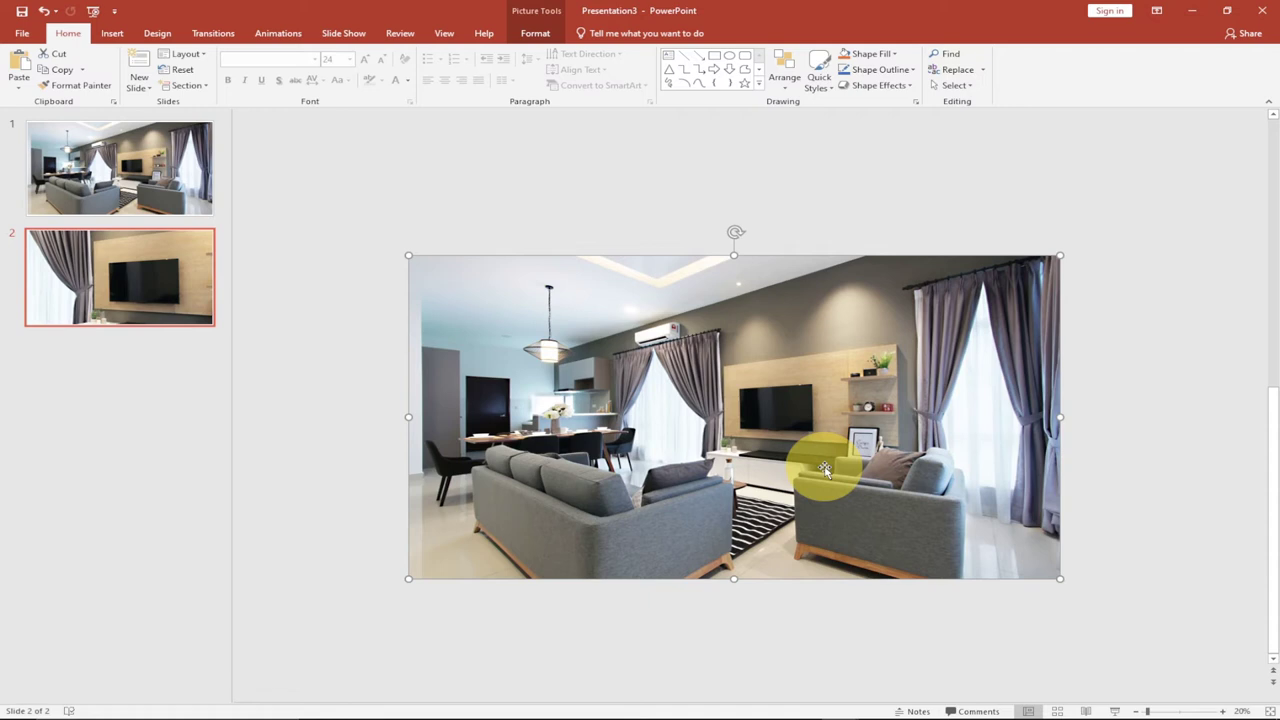
Duplicate slide 2 as slide 3 and reposition the photo to frame the air conditioner.
right_click(121, 296)
left_click(176, 390)
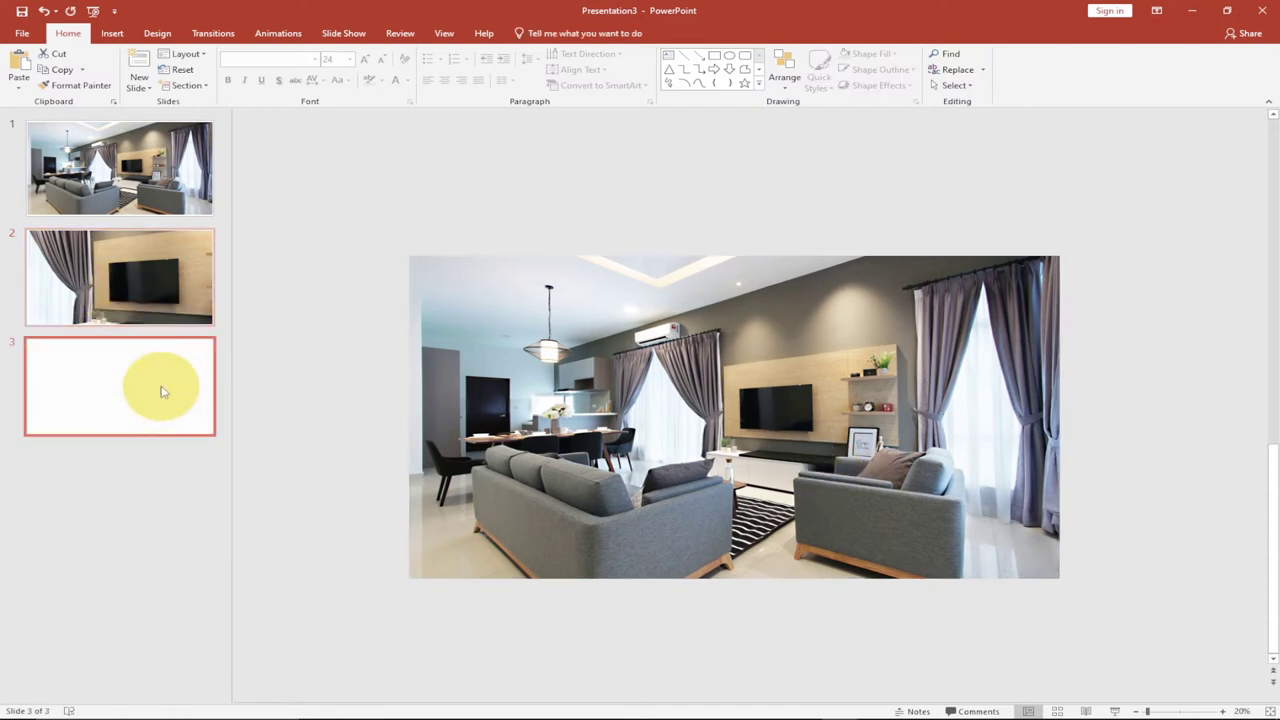
left_click_drag(704, 420, 827, 480)
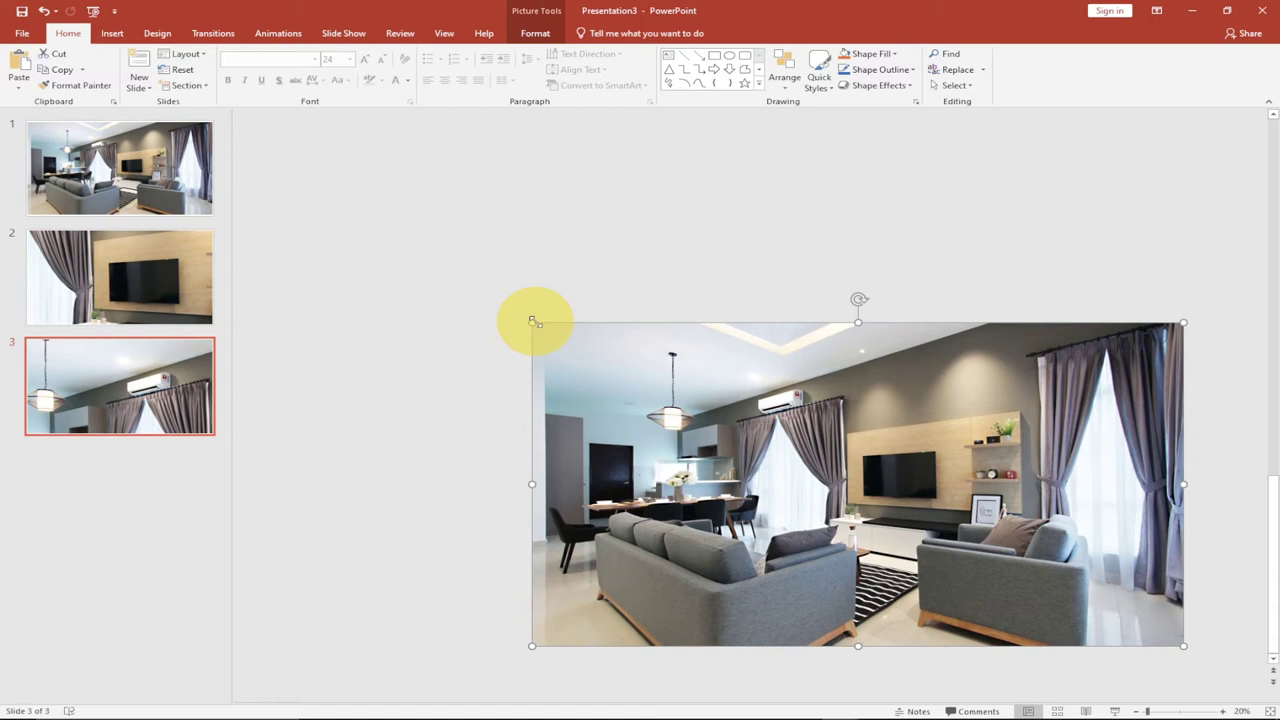
left_click_drag(533, 321, 482, 289)
left_click_drag(604, 374, 607, 396)
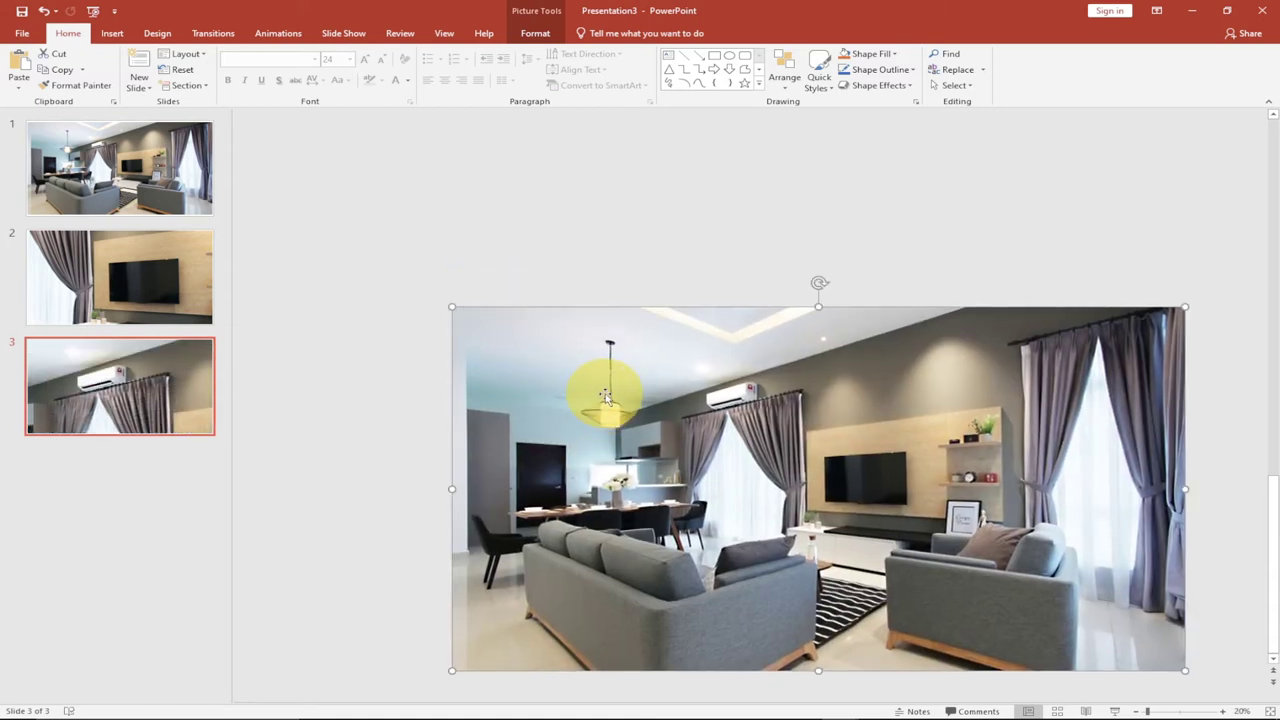
Duplicate slide 3 as slide 4 and reposition the photo to frame the pendant lamp.
right_click(124, 418)
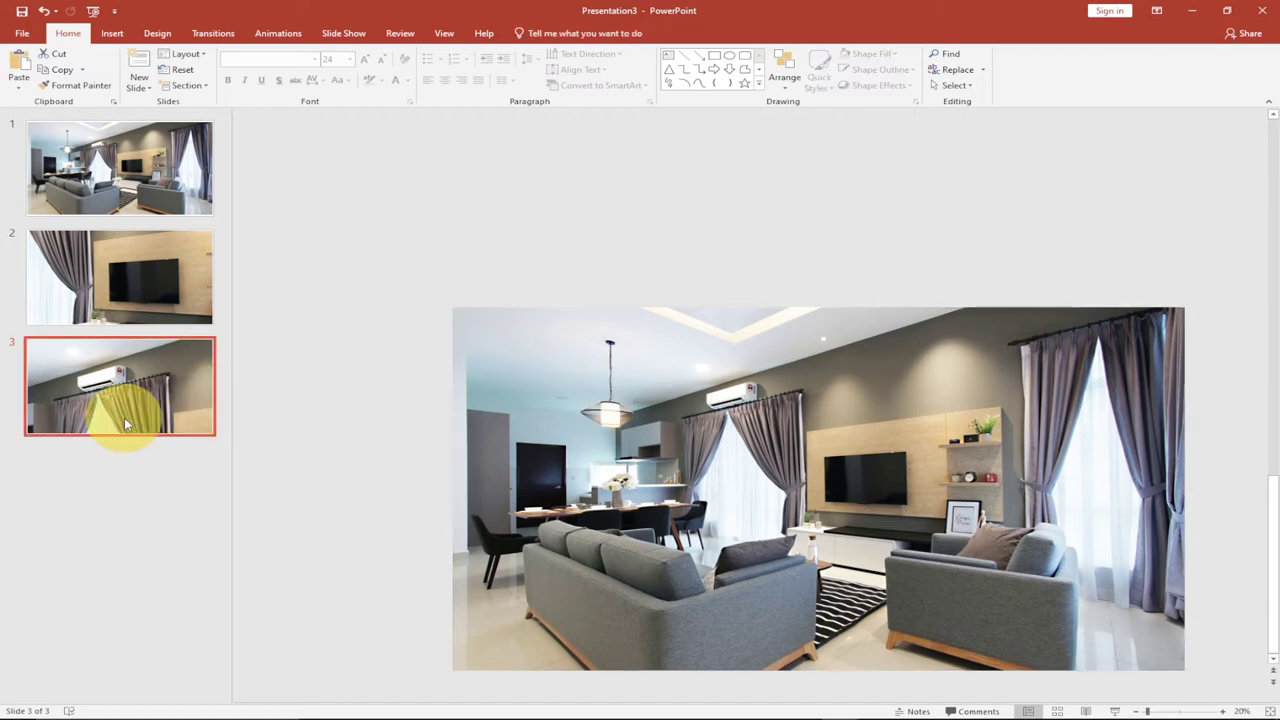
left_click(184, 515)
left_click_drag(700, 478, 815, 452)
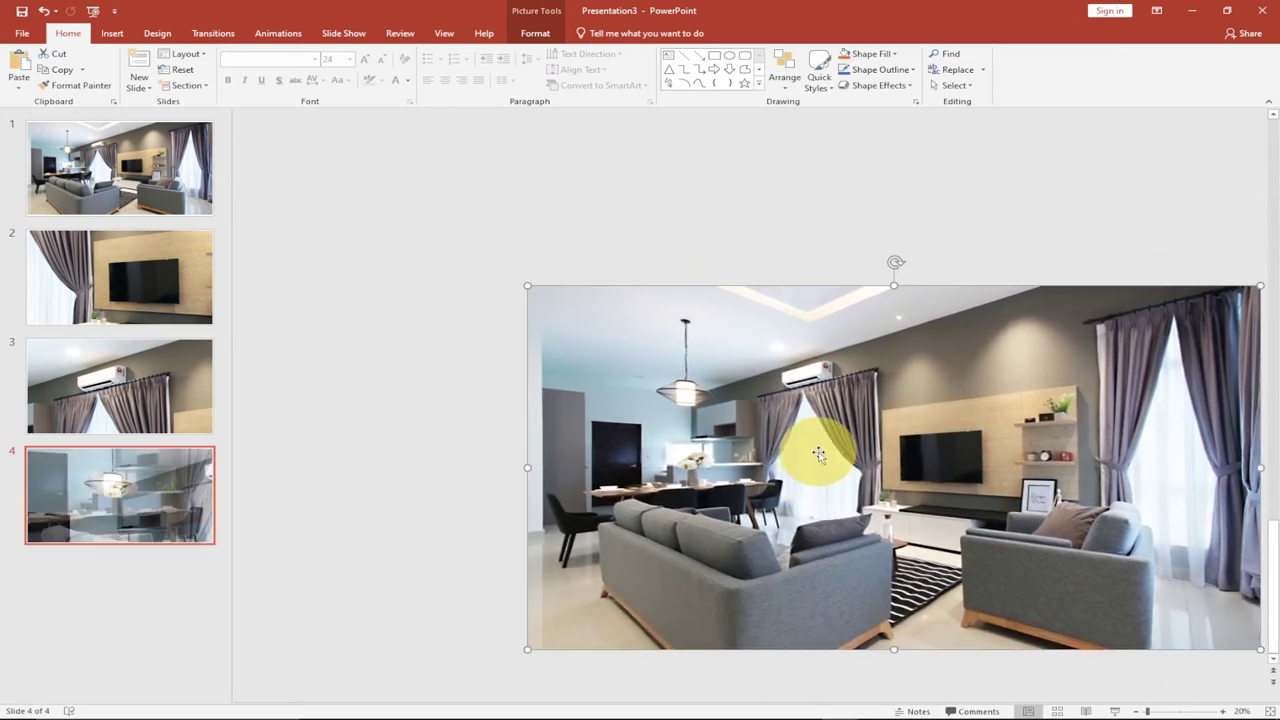
left_click_drag(499, 266, 497, 266)
left_click_drag(674, 334, 712, 348)
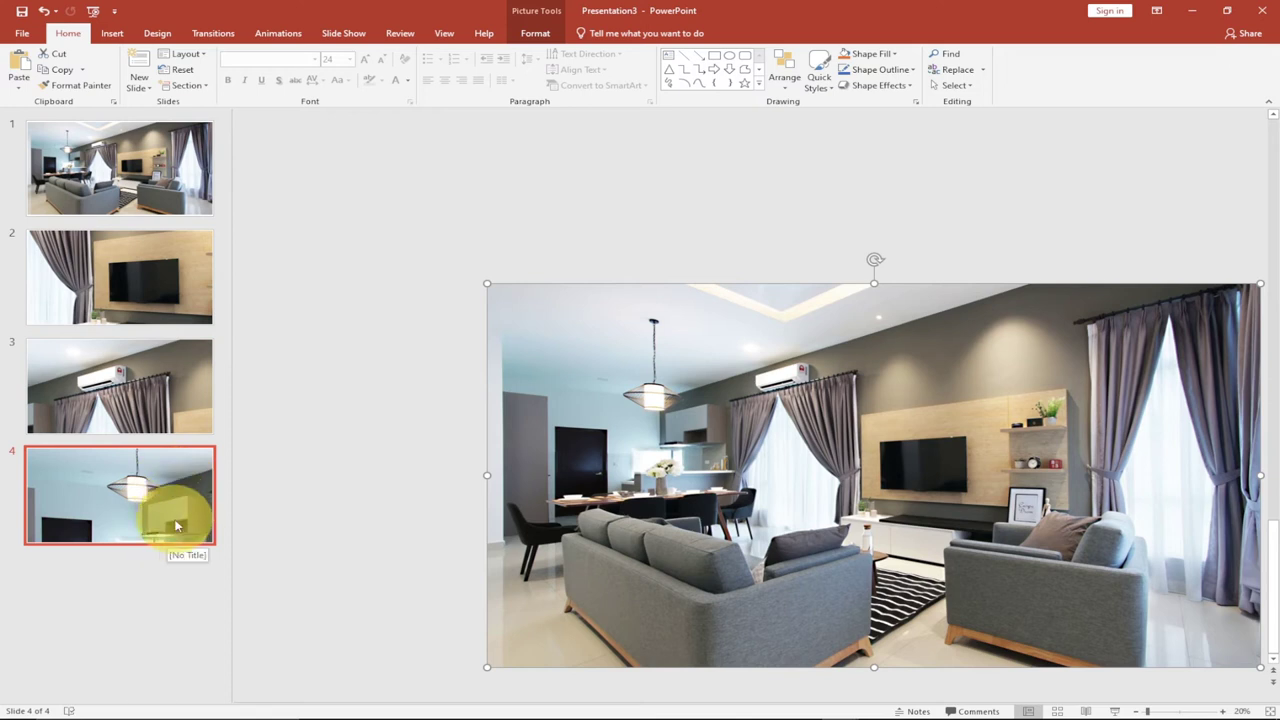
Duplicate slide 4 as slide 5 and frame the dining table with flowers.
left_click(140, 520)
right_click(140, 520)
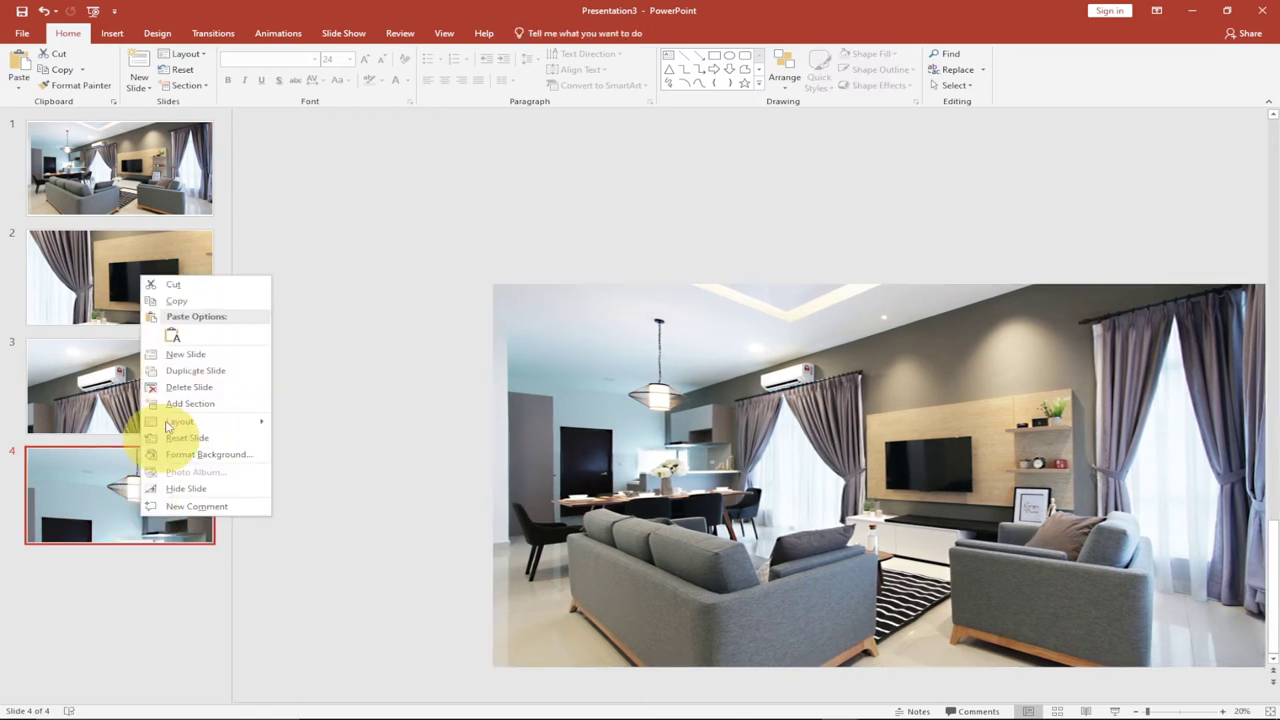
left_click(193, 369)
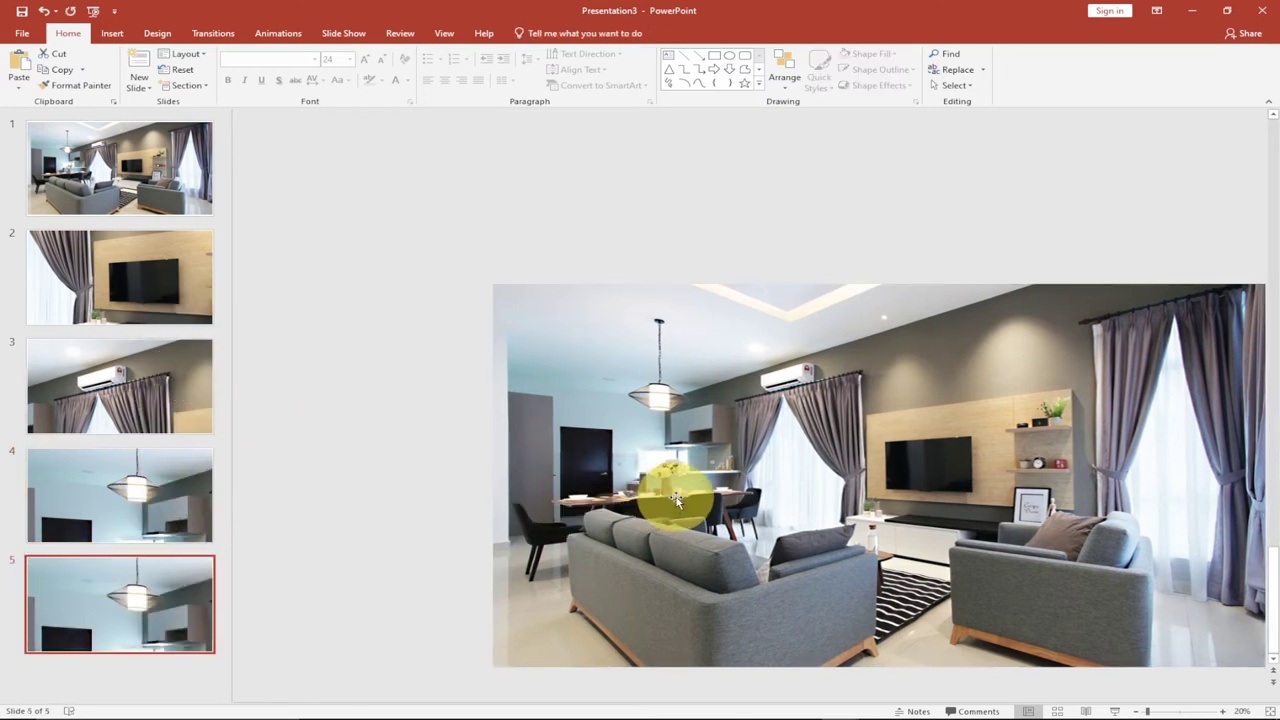
left_click_drag(749, 543, 694, 460)
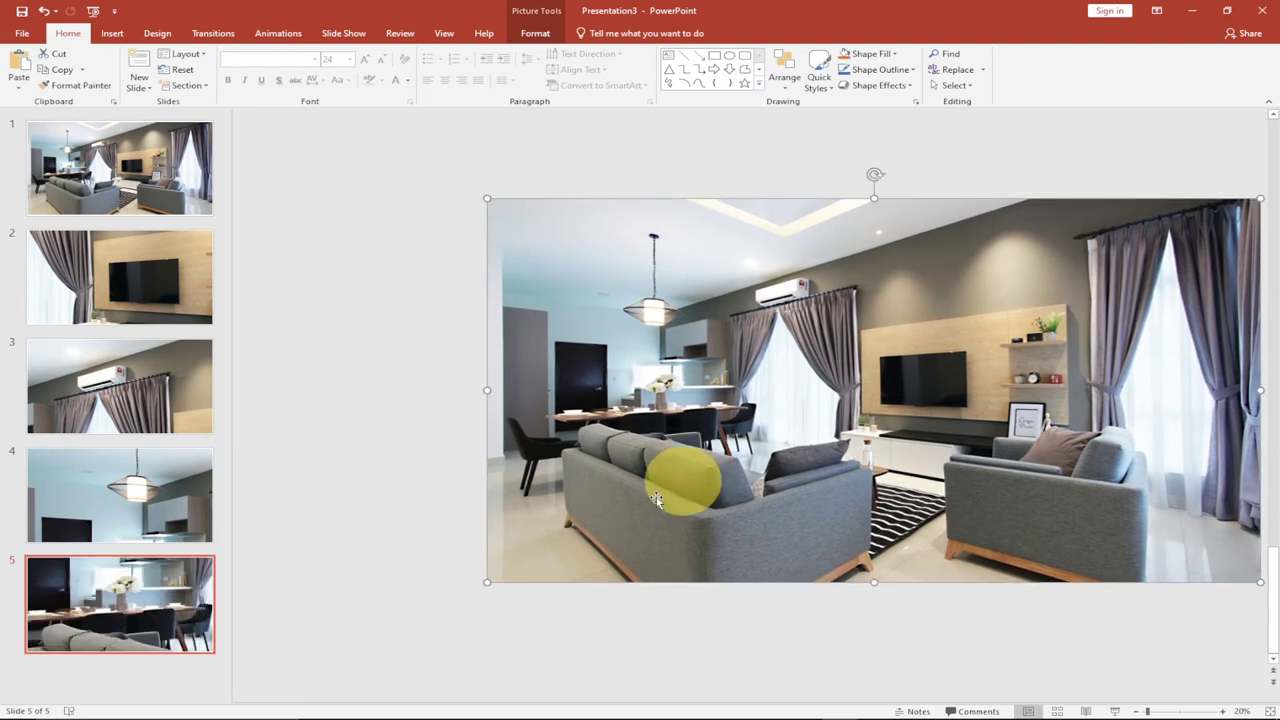
left_click_drag(453, 594, 423, 603)
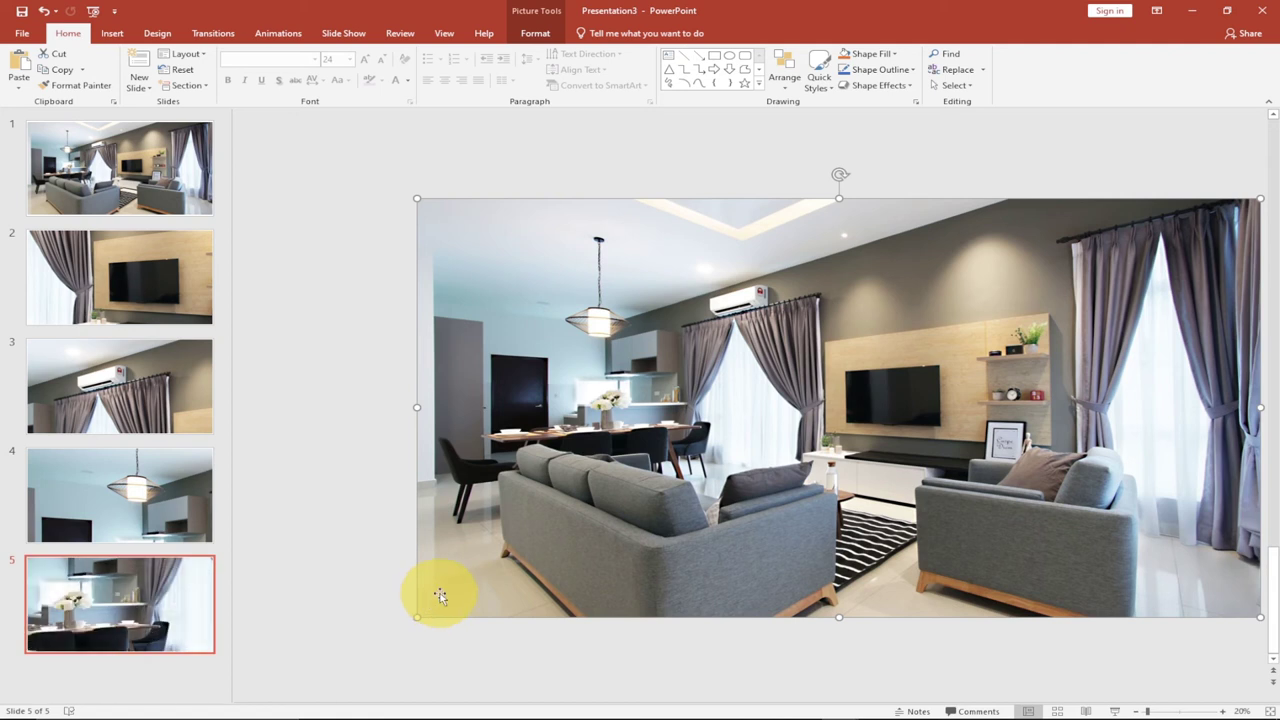
left_click_drag(722, 494, 749, 490)
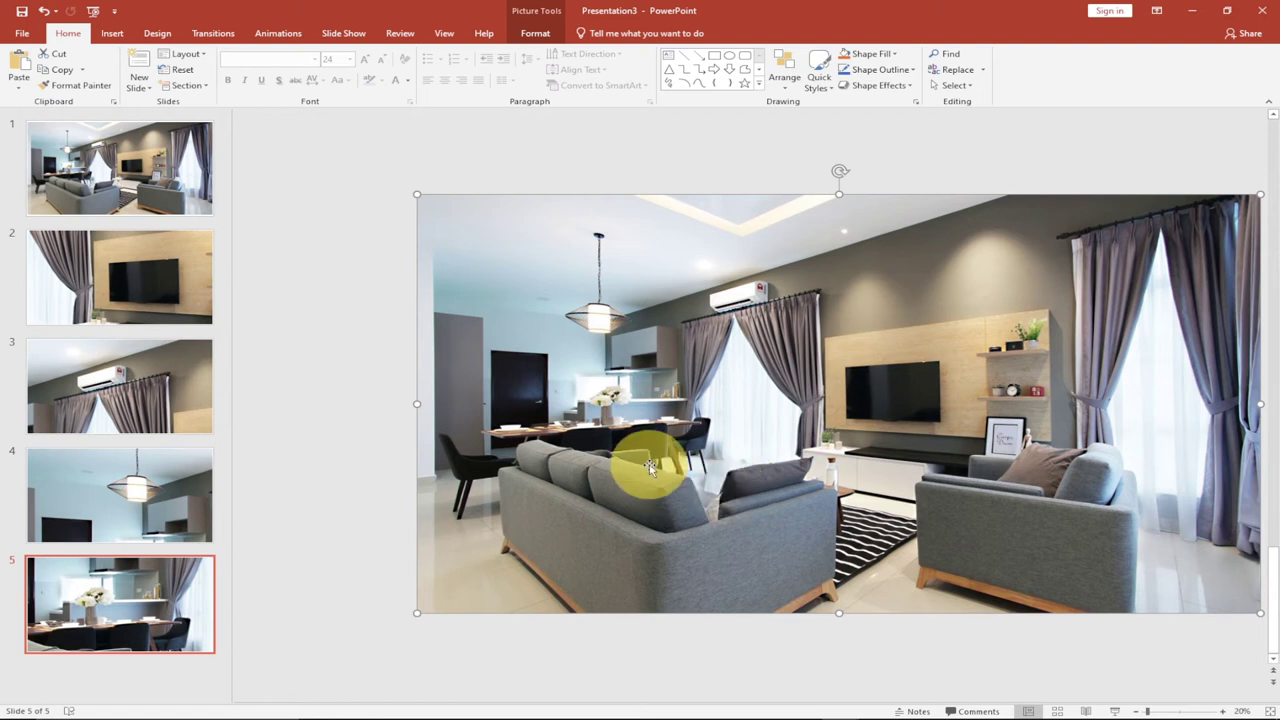
Duplicate slide 5 as slide 6 and frame the grey sofas and striped rug.
right_click(120, 618)
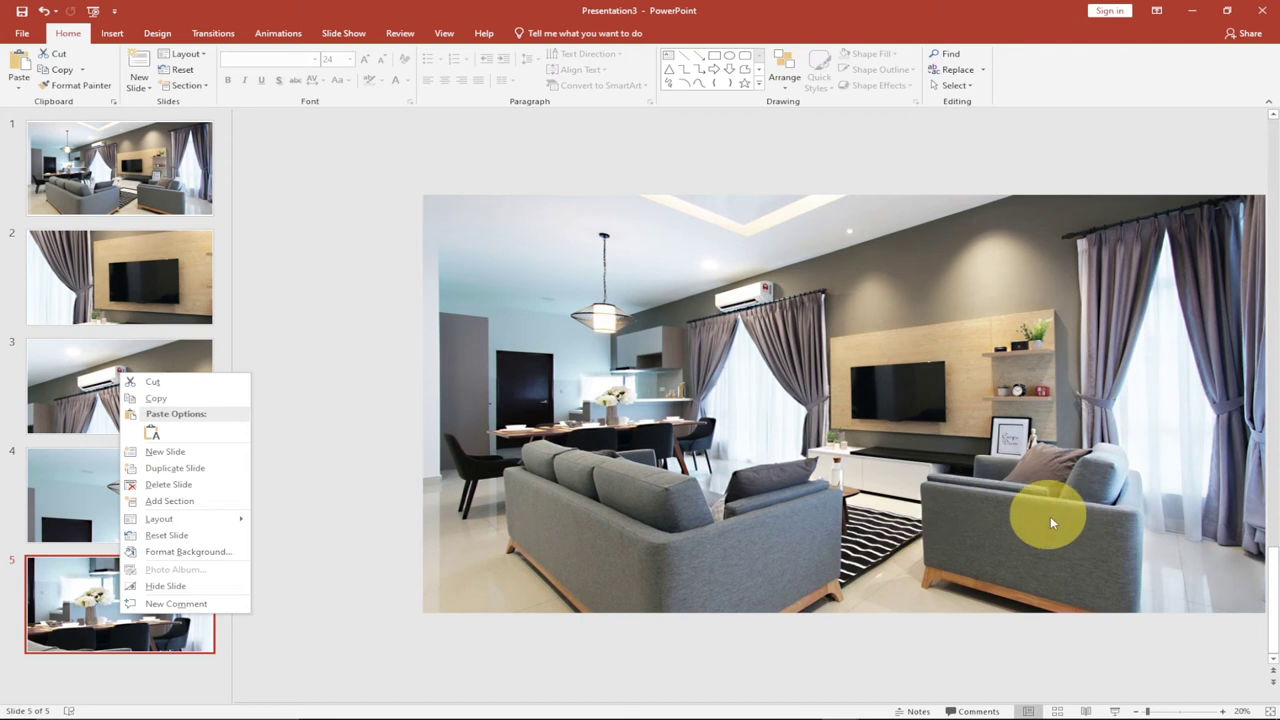
left_click(205, 468)
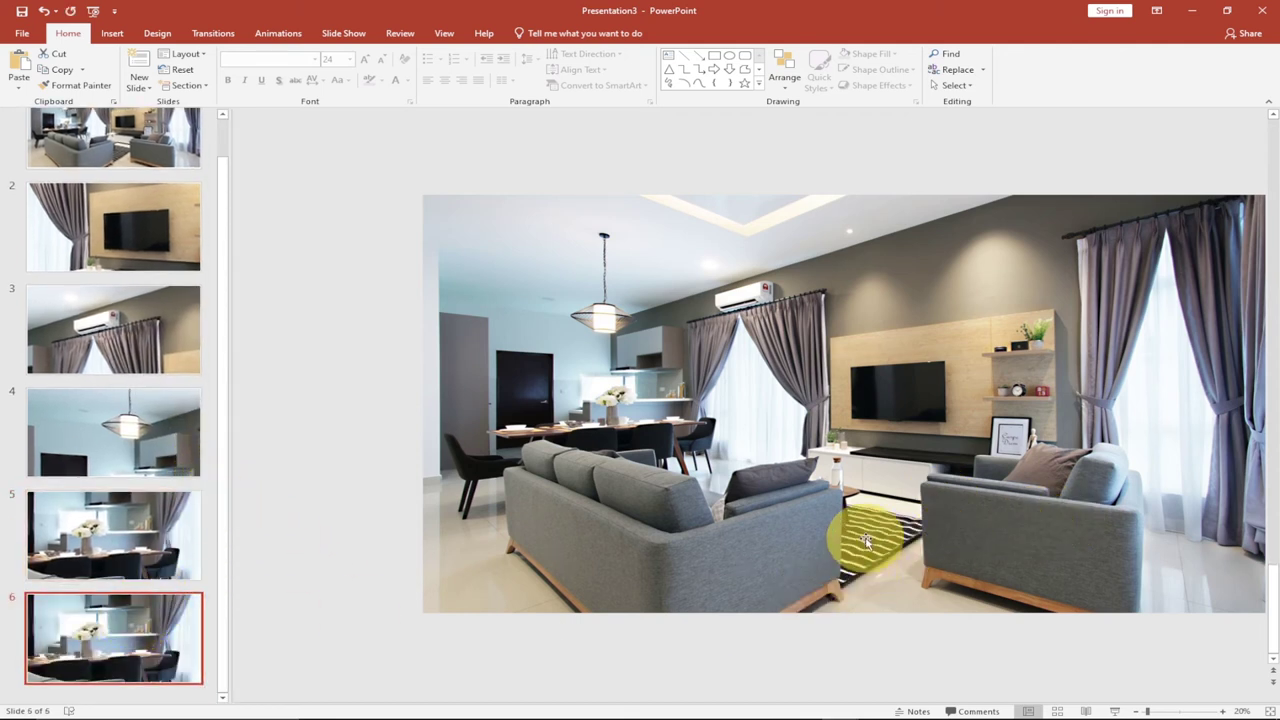
left_click_drag(884, 541, 838, 483)
left_click_drag(912, 530, 886, 500)
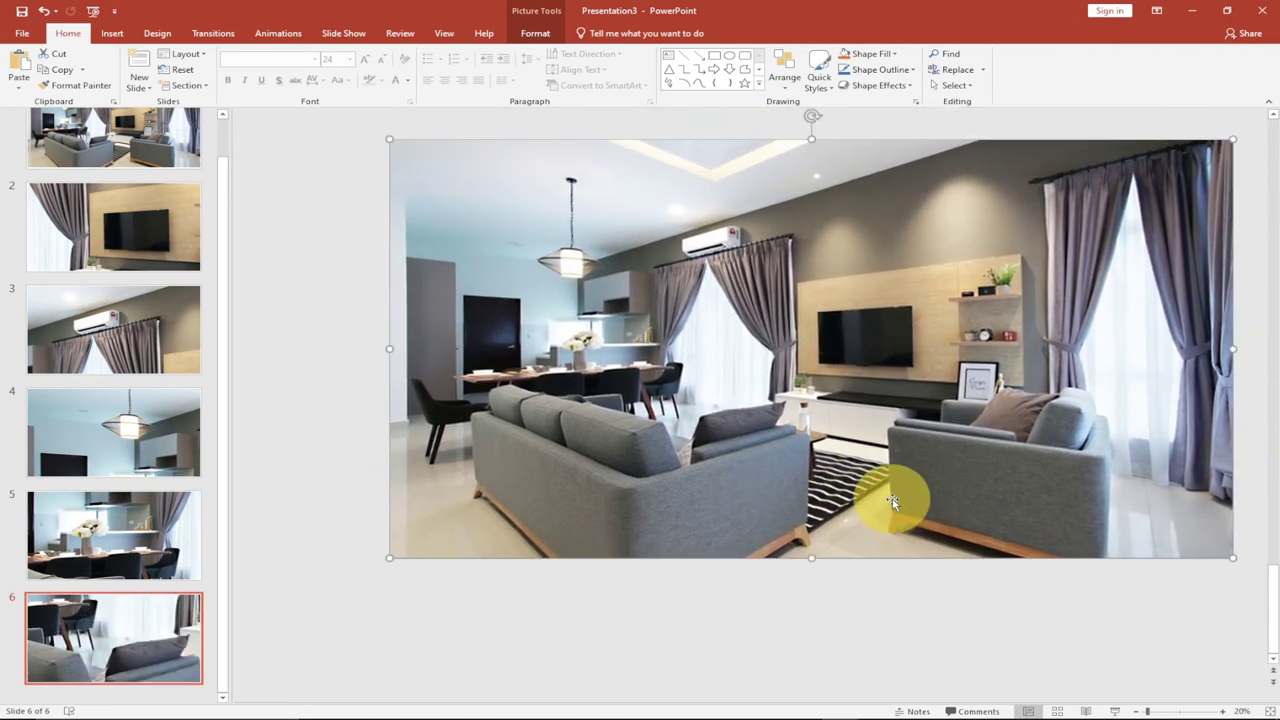
left_click_drag(800, 507, 800, 449)
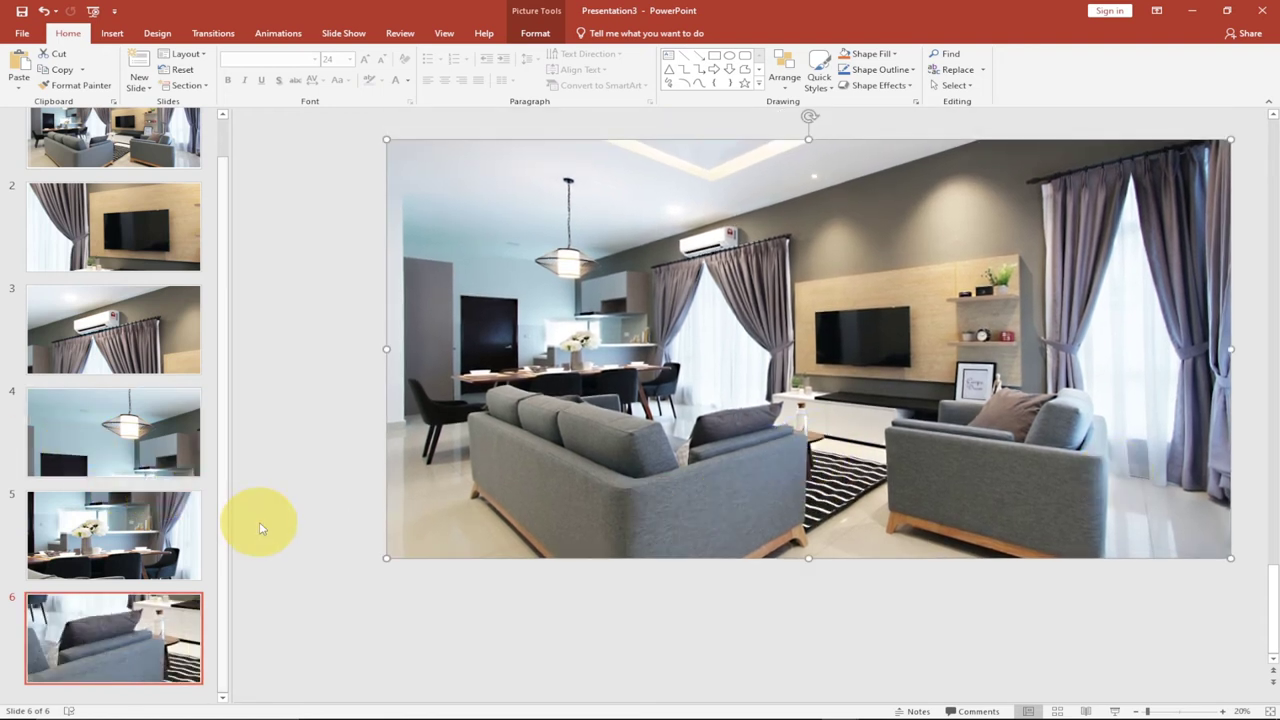
Duplicate the full-room slide 1 and move the copy to the end as slide 7.
scroll(186, 223, "up", 1)
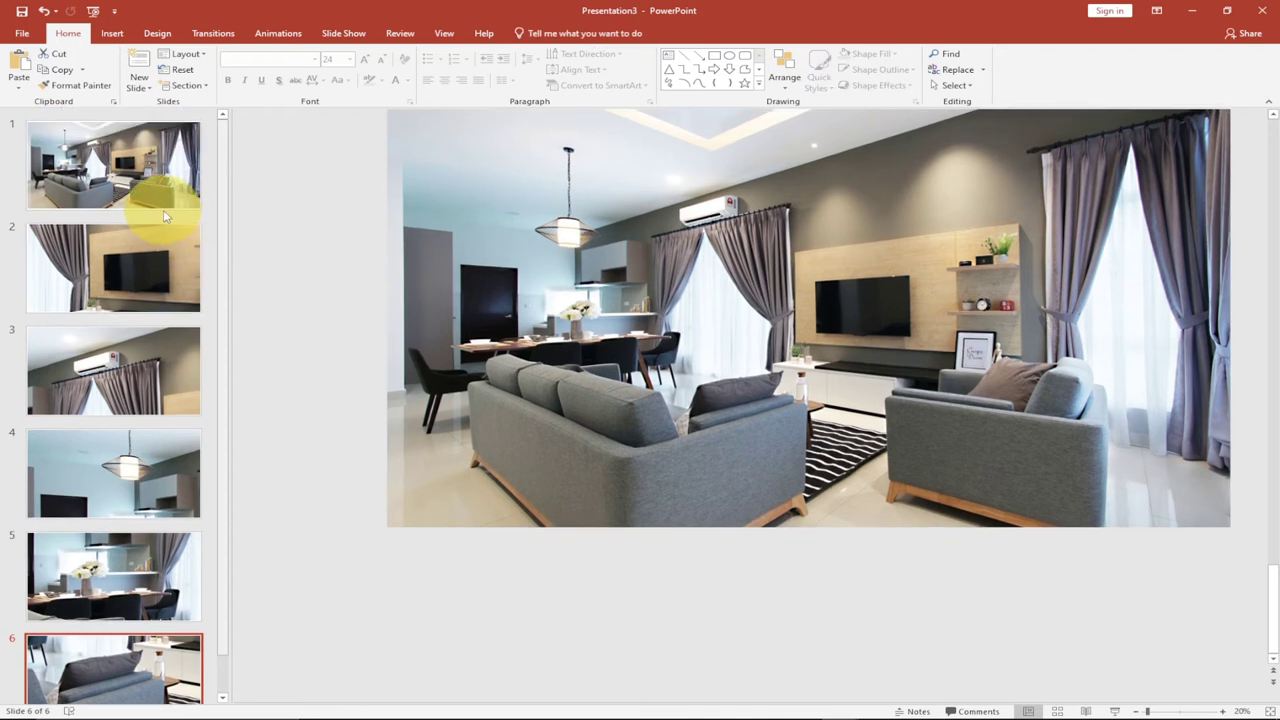
right_click(122, 163)
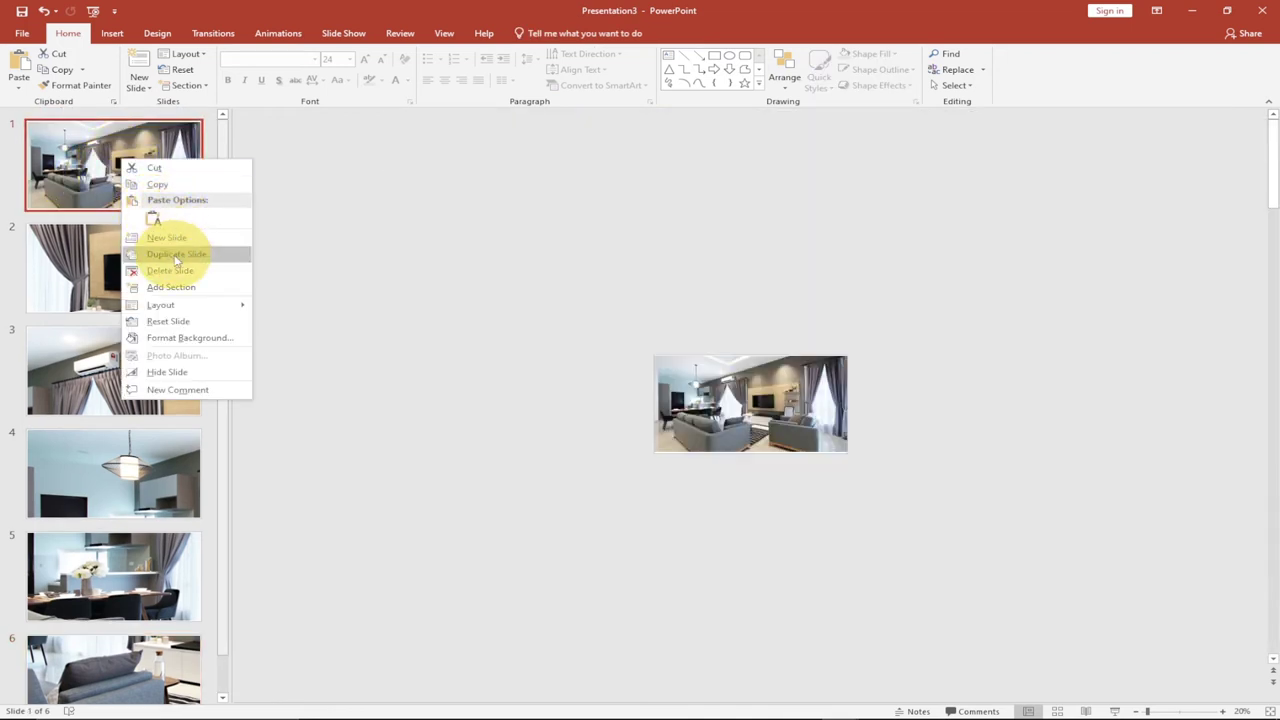
left_click(172, 254)
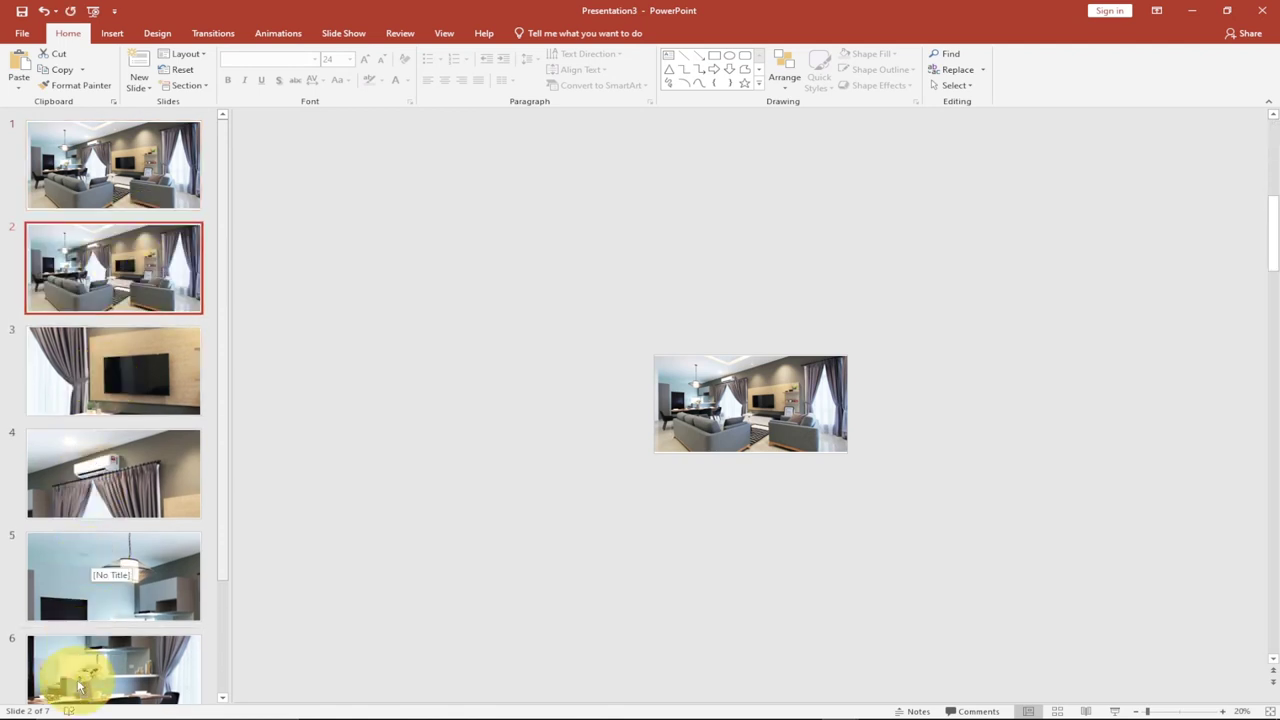
left_click_drag(89, 592, 104, 651)
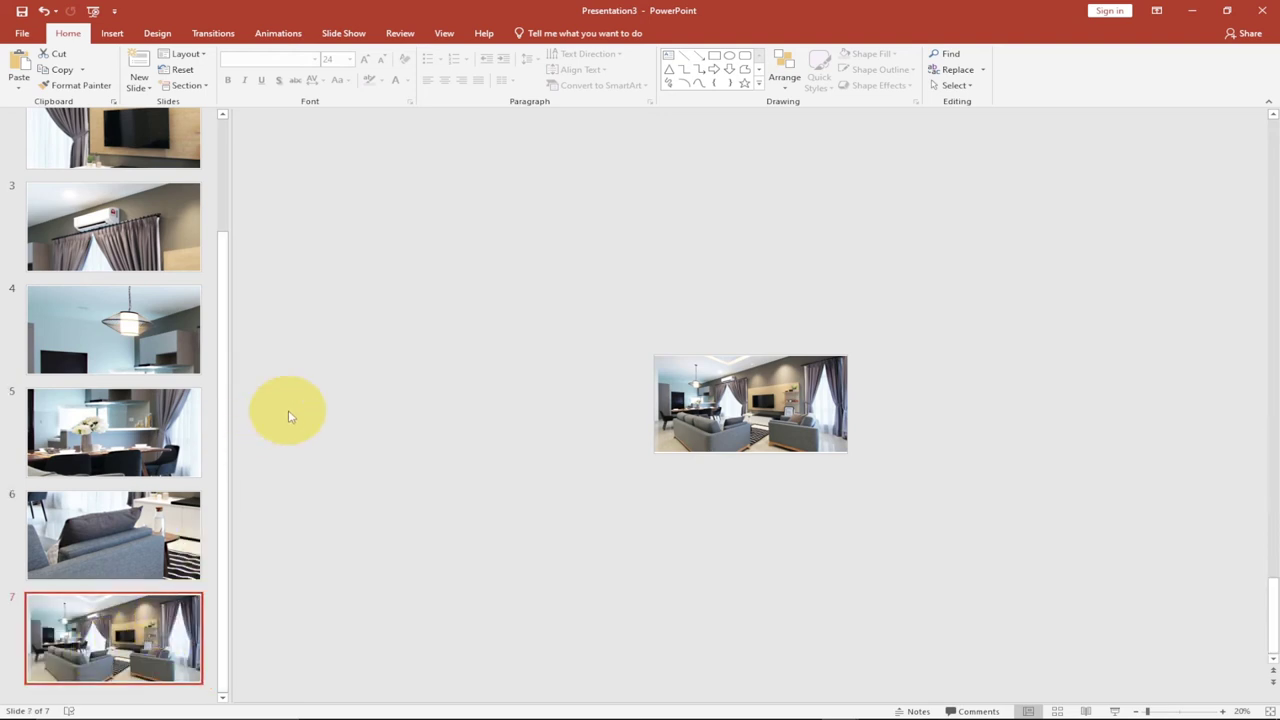
scroll(286, 410, "up", 5)
left_click_drag(222, 237, 223, 157)
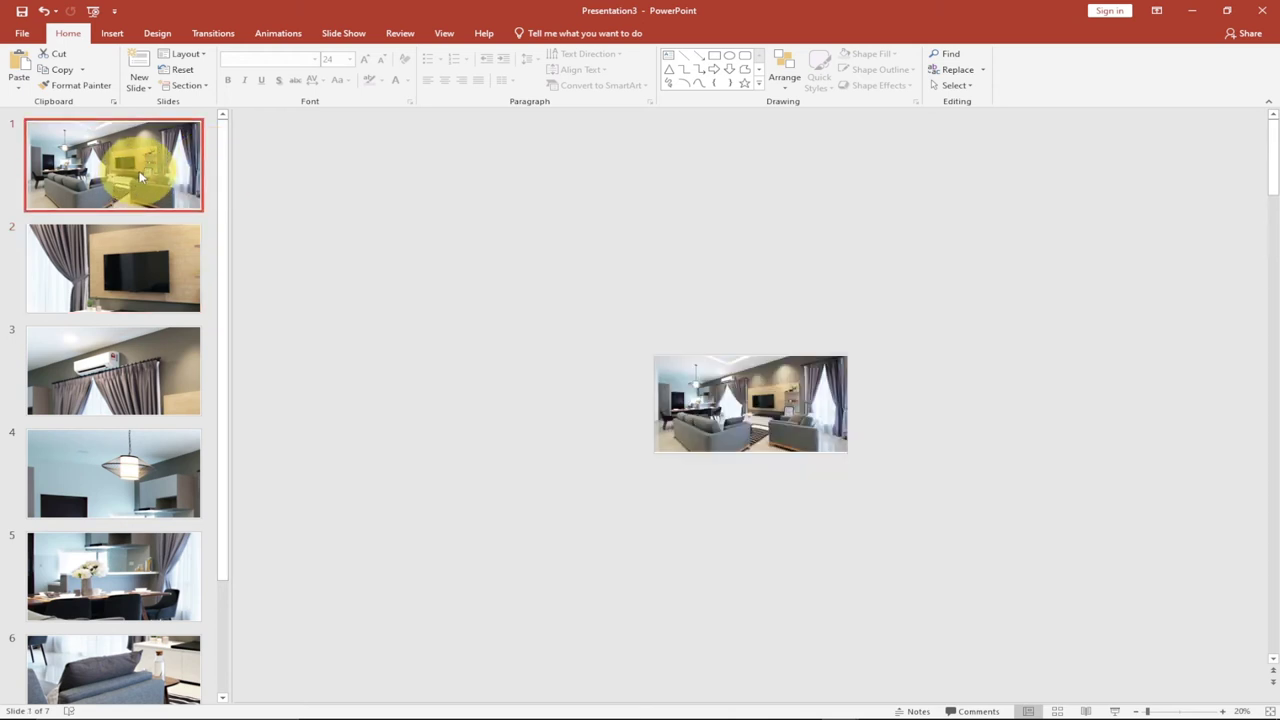
left_click_drag(222, 177, 223, 531)
Select all seven slides and apply the Morph transition to them.
left_click(82, 625, "shift")
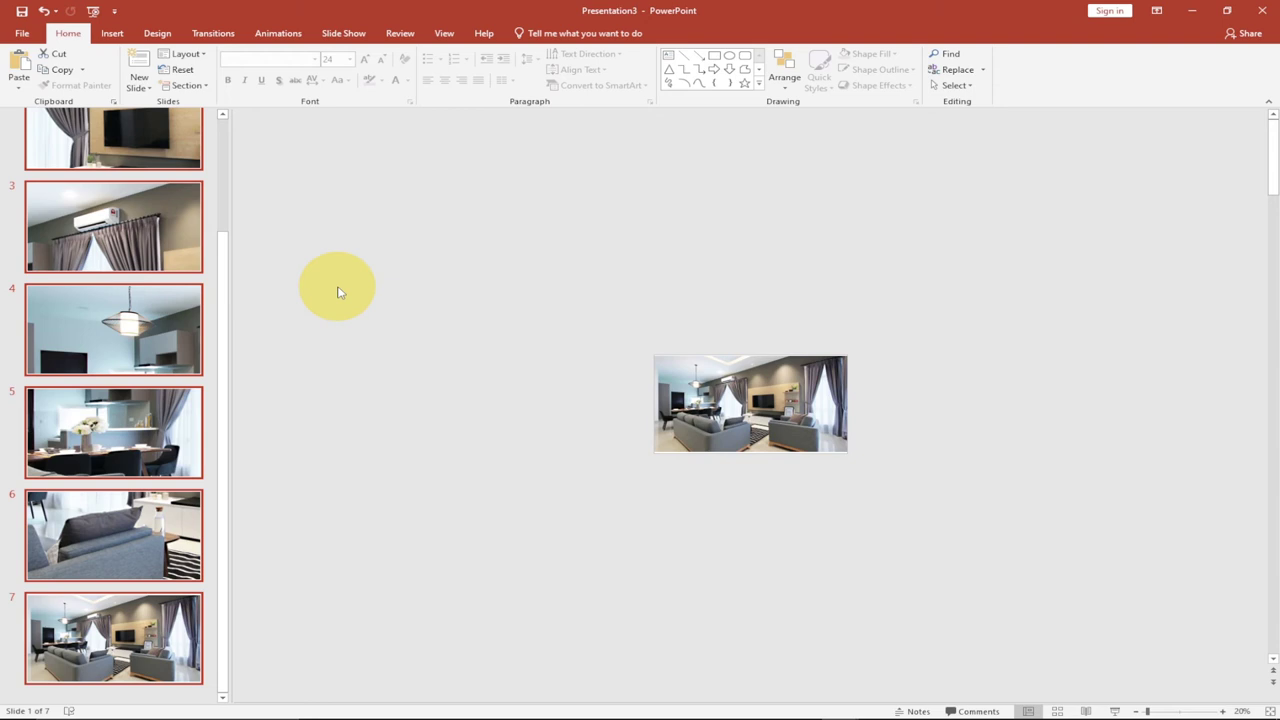
left_click(222, 34)
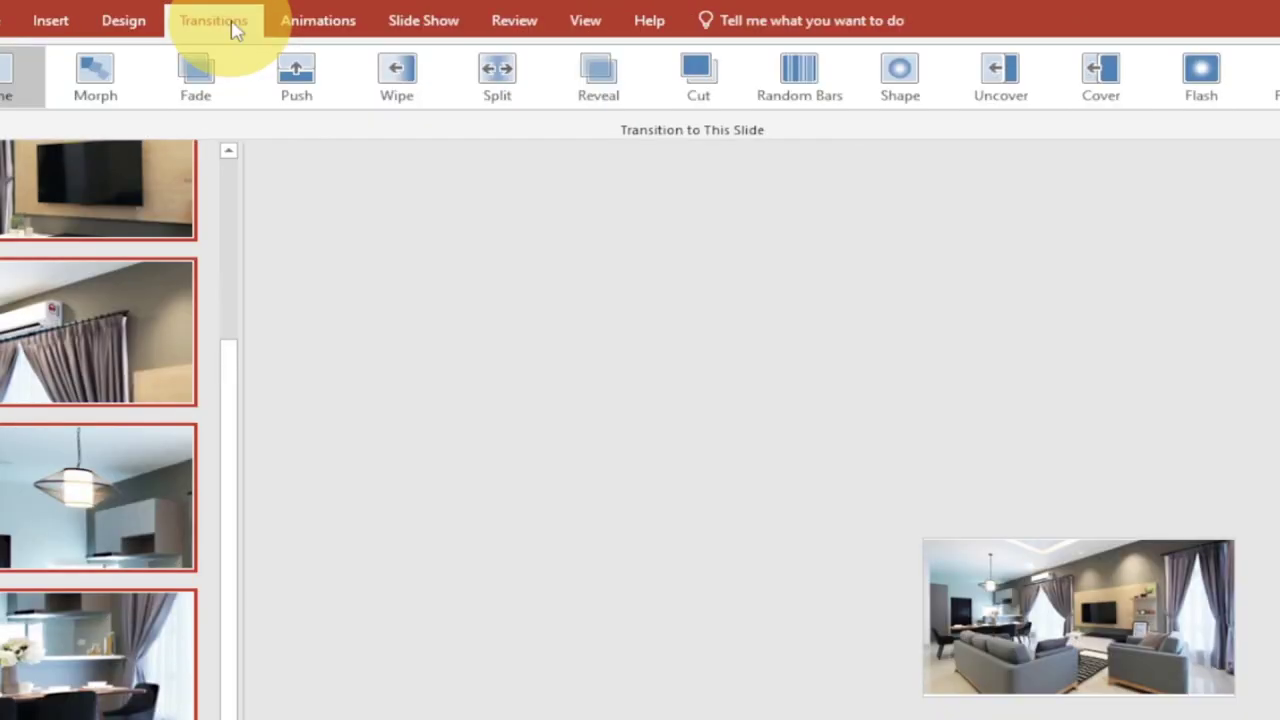
left_click(113, 100)
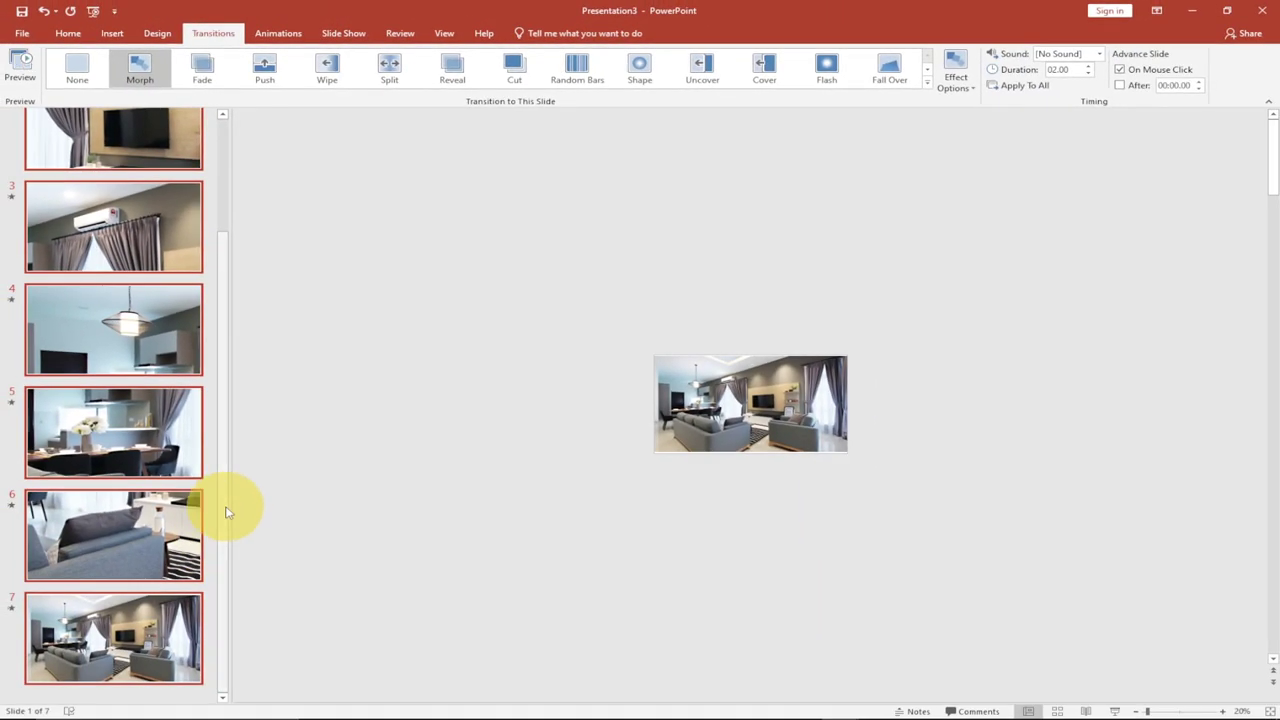
scroll(226, 512, "up", 3)
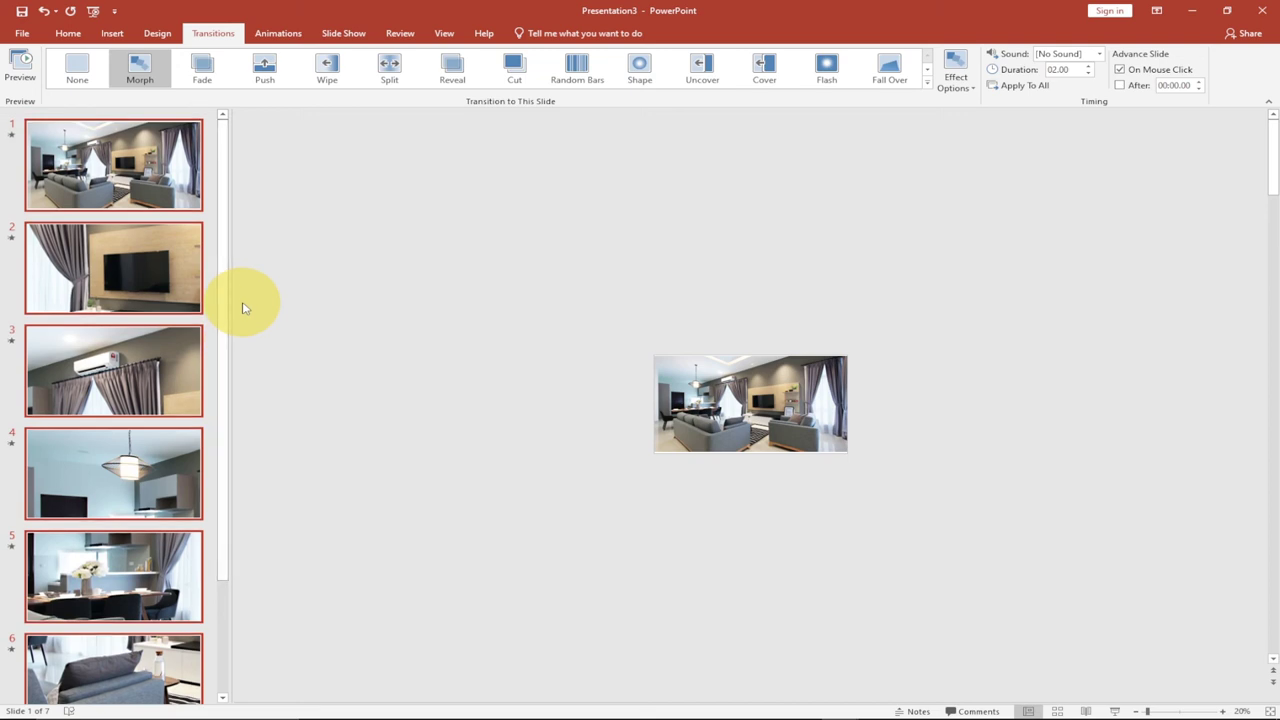
Start the slide show from the beginning.
left_click(357, 35)
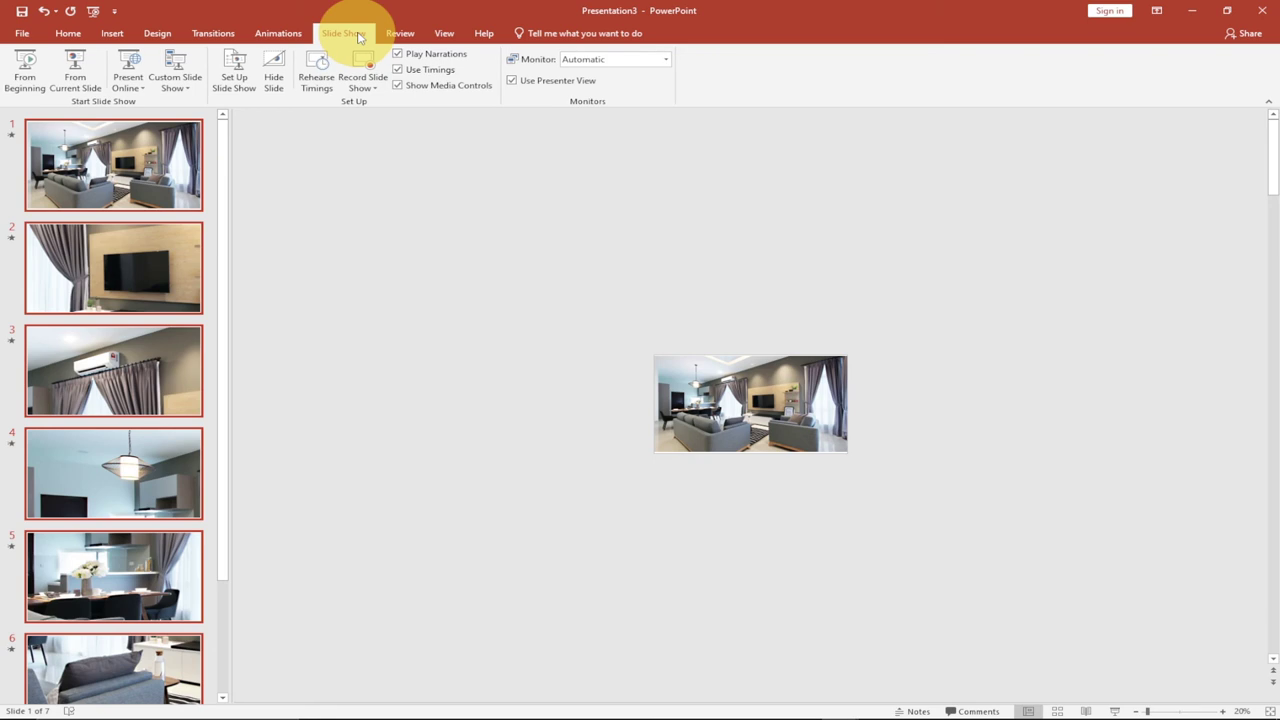
left_click(27, 78)
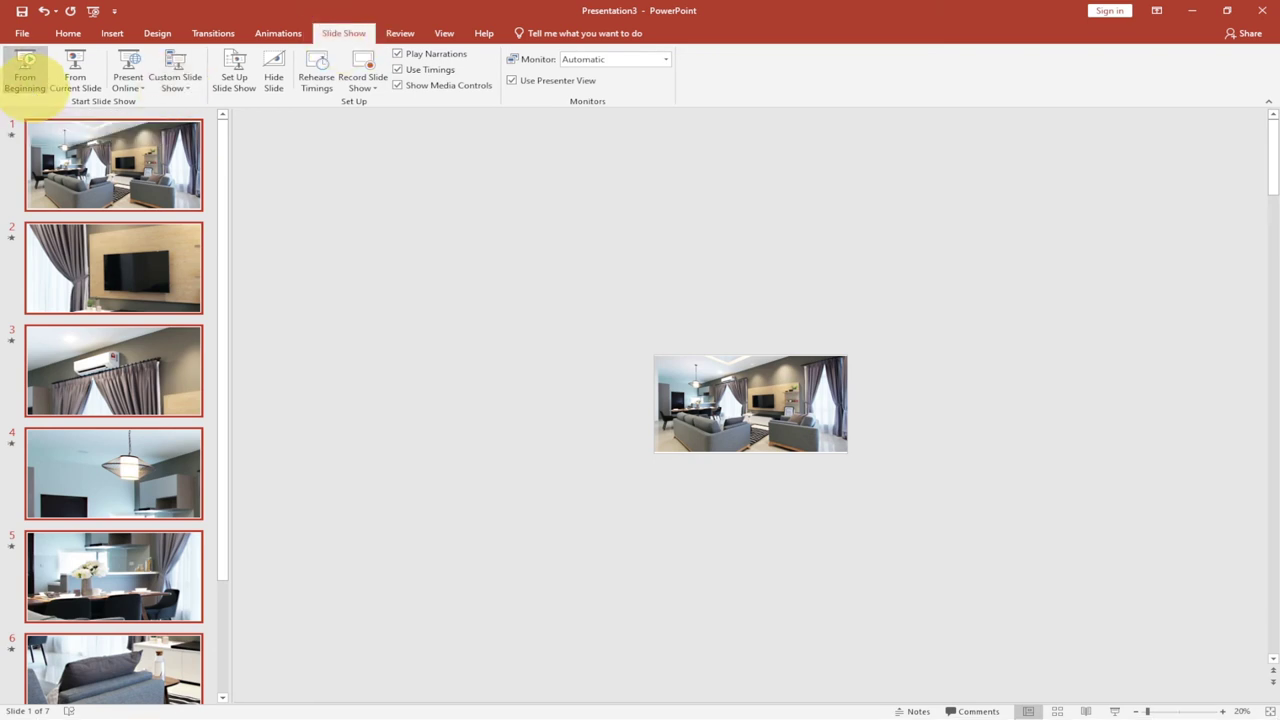